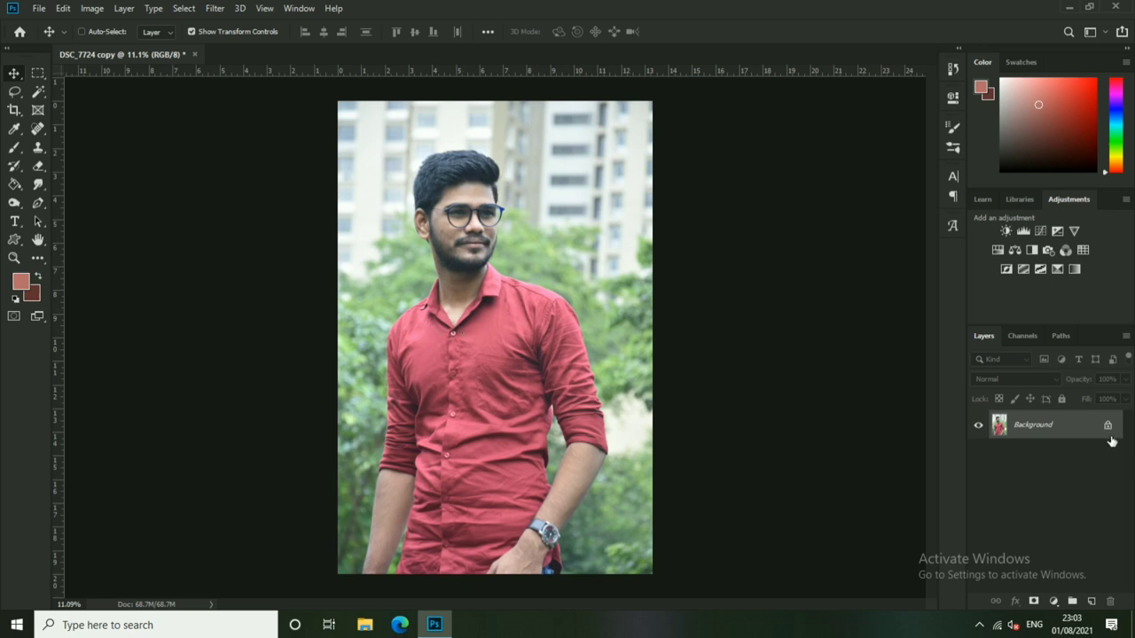
# Duplicate the Background layer into Background copy and delete the stray empty Layer 1
pyautogui.moveTo(1107, 429); pyautogui.dragTo(1103, 611)
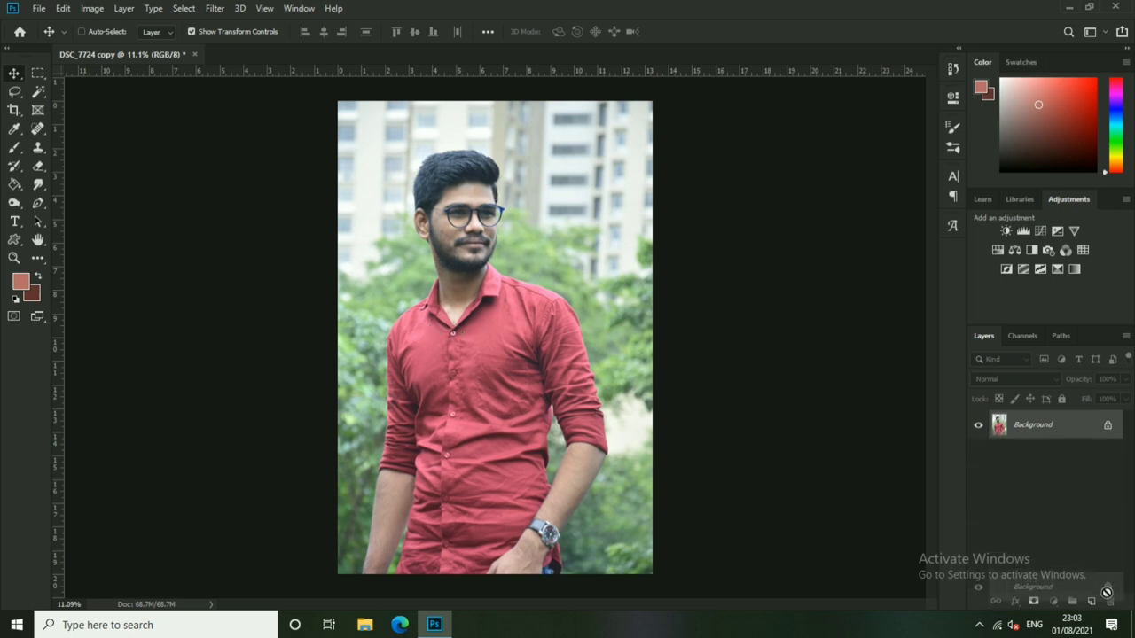
pyautogui.click(1093, 602)
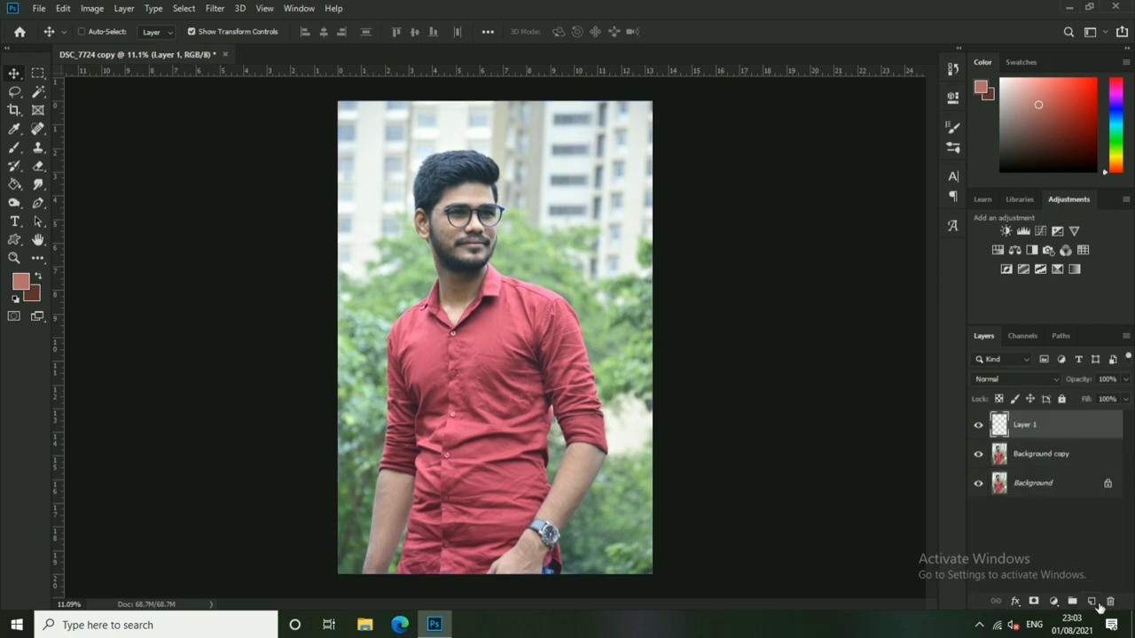
pyautogui.press('Delete')
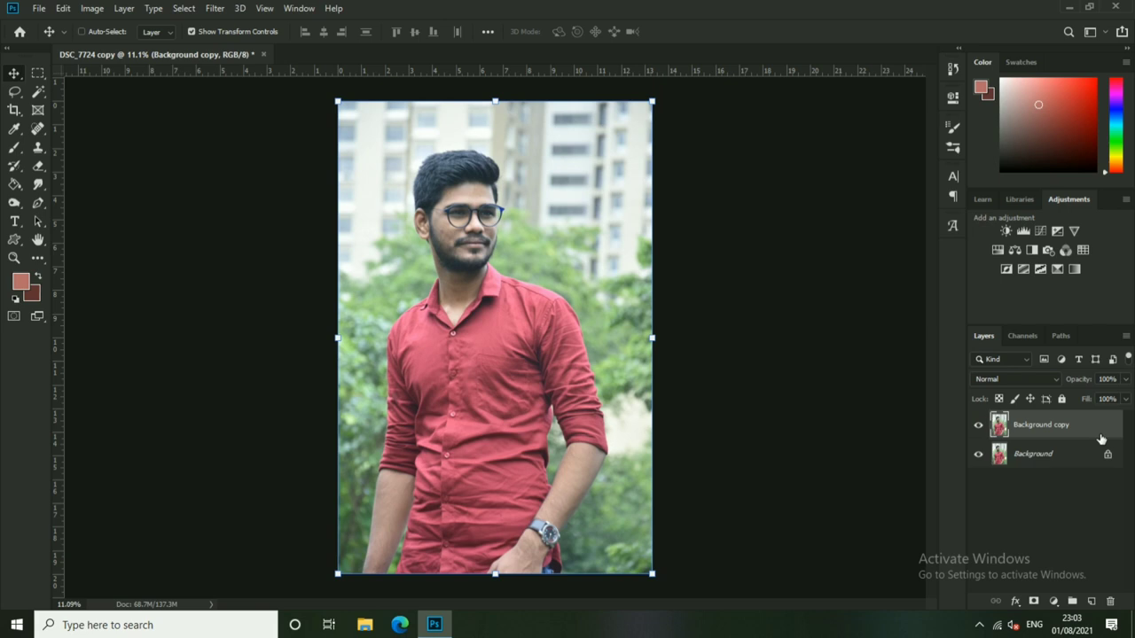
# Open the copy in the Camera Raw Filter and raise Contrast to +50
pyautogui.click(214, 9)
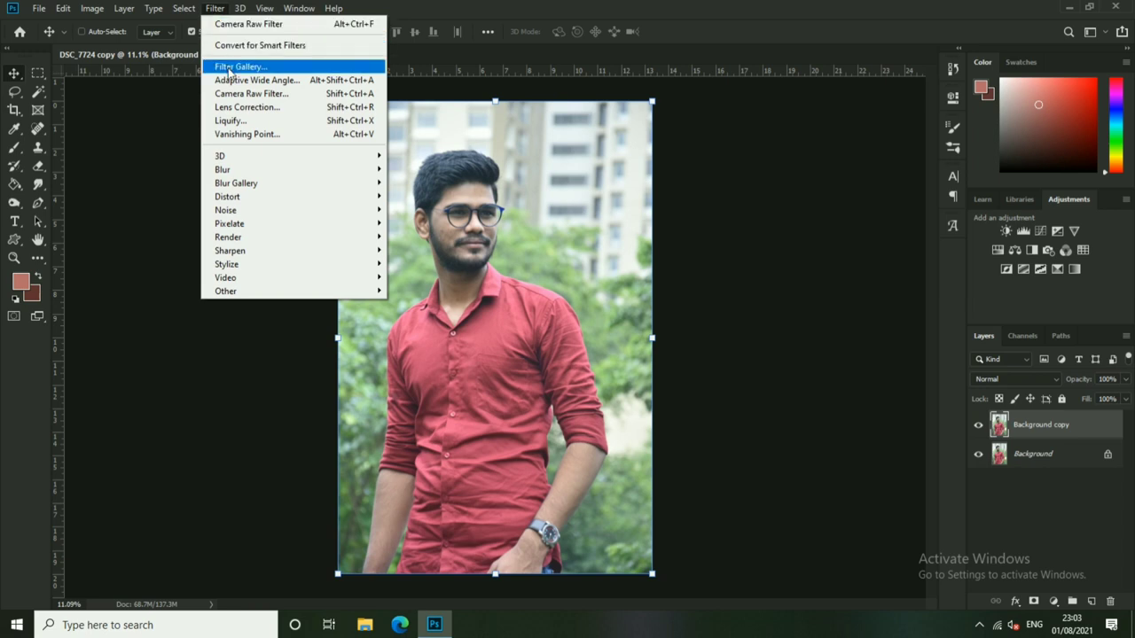
pyautogui.click(242, 94)
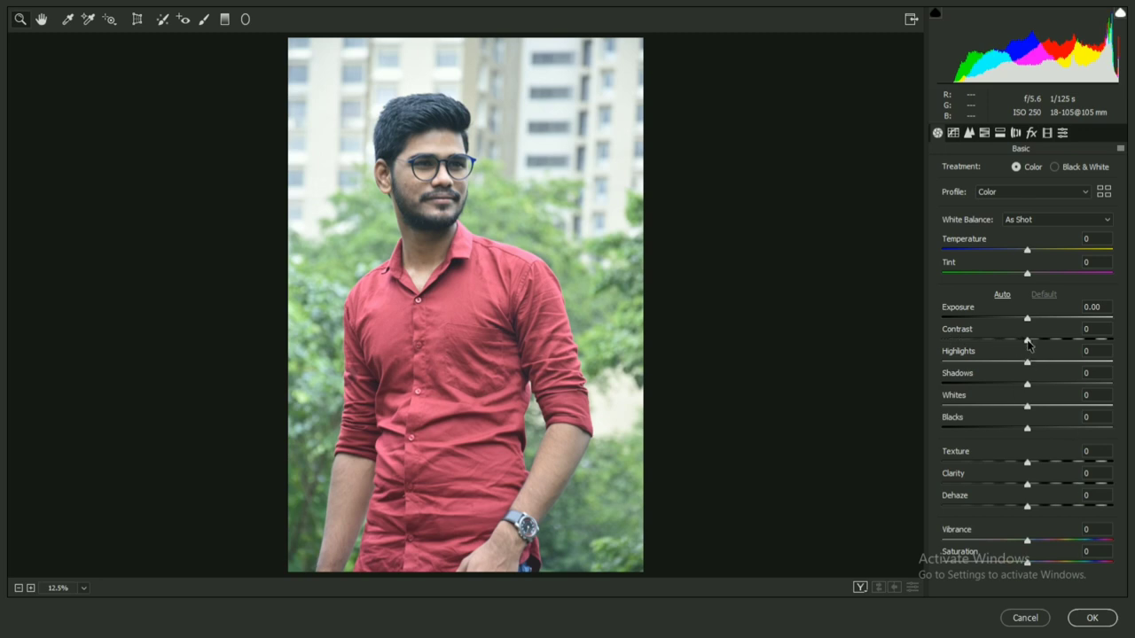
pyautogui.moveTo(1028, 344); pyautogui.dragTo(1048, 345)
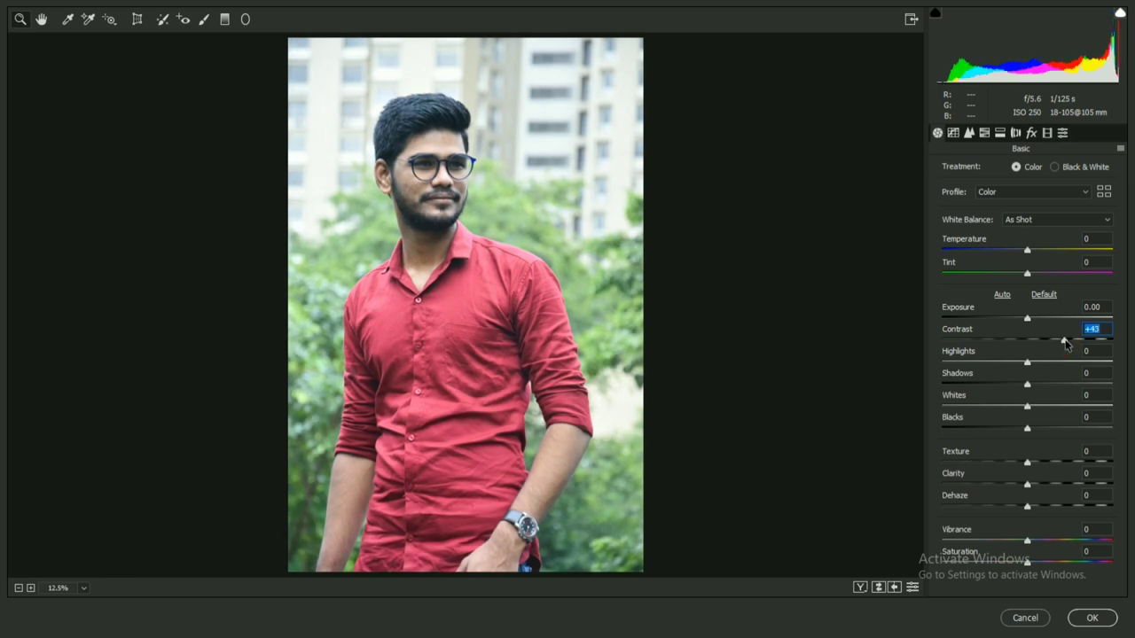
pyautogui.moveTo(1067, 346); pyautogui.dragTo(1071, 345)
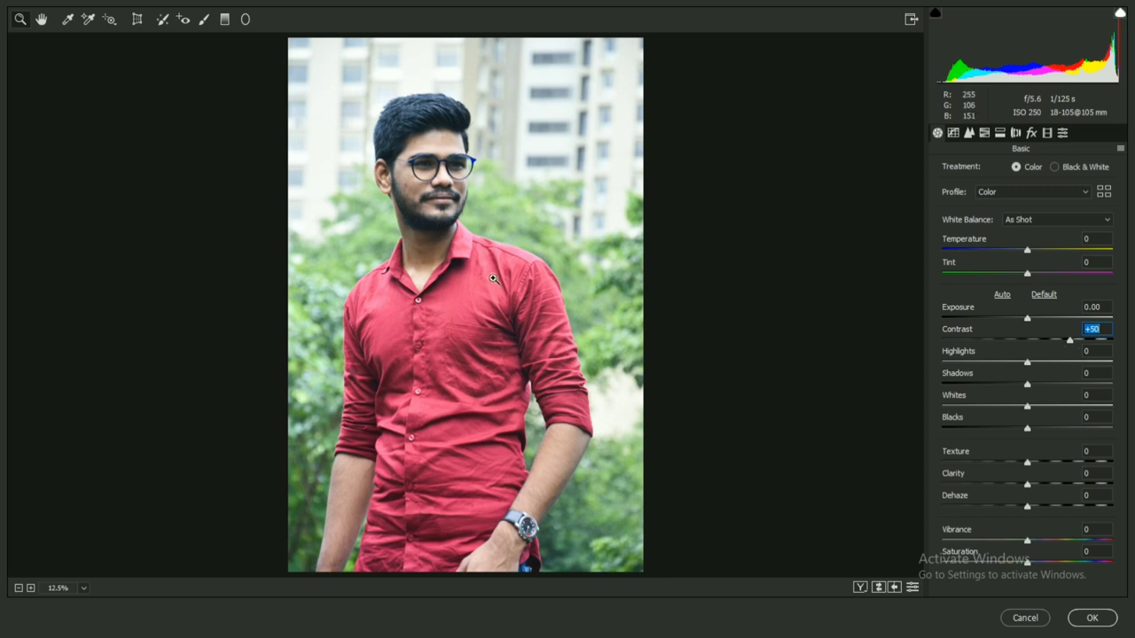
pyautogui.click(84, 590)
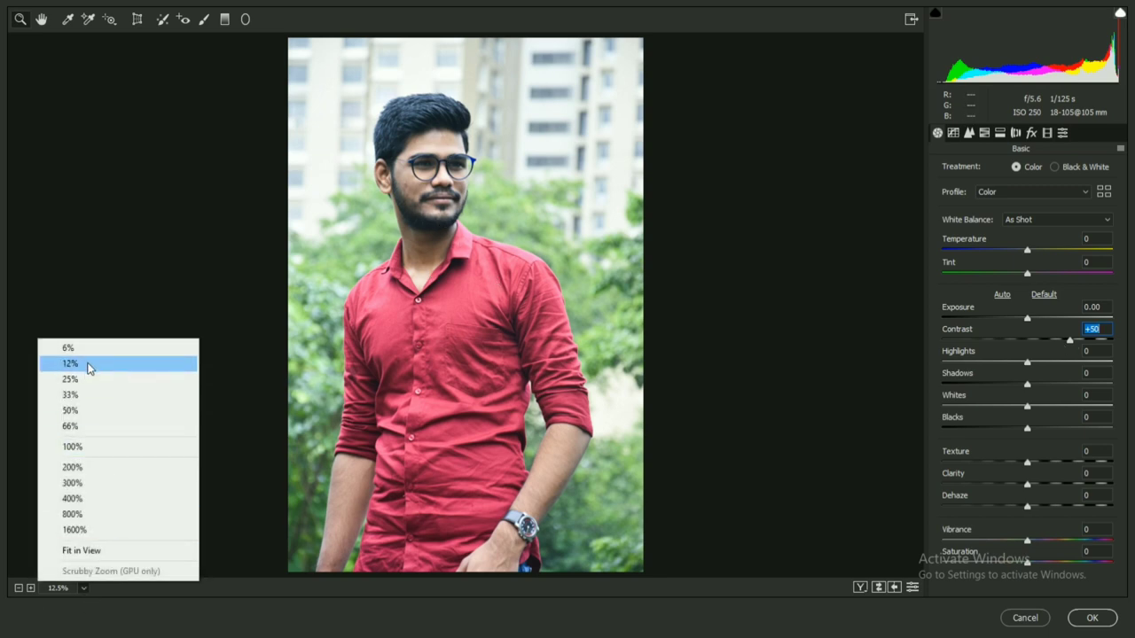
pyautogui.click(84, 380)
pyautogui.scroll(5, 555, 310)
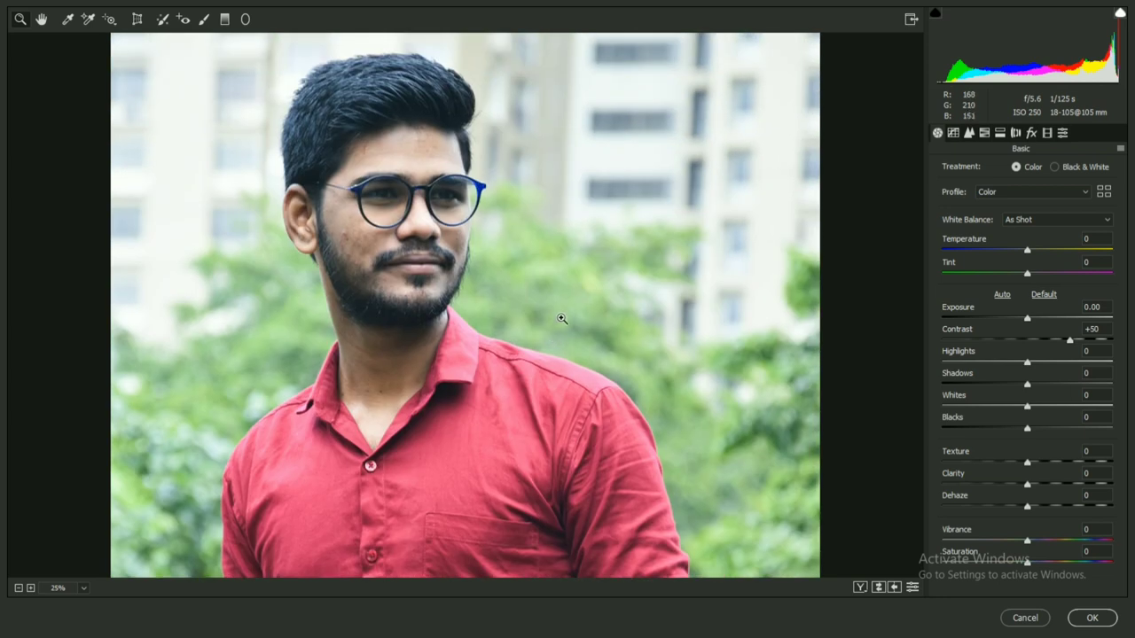
pyautogui.scroll(1, 564, 321)
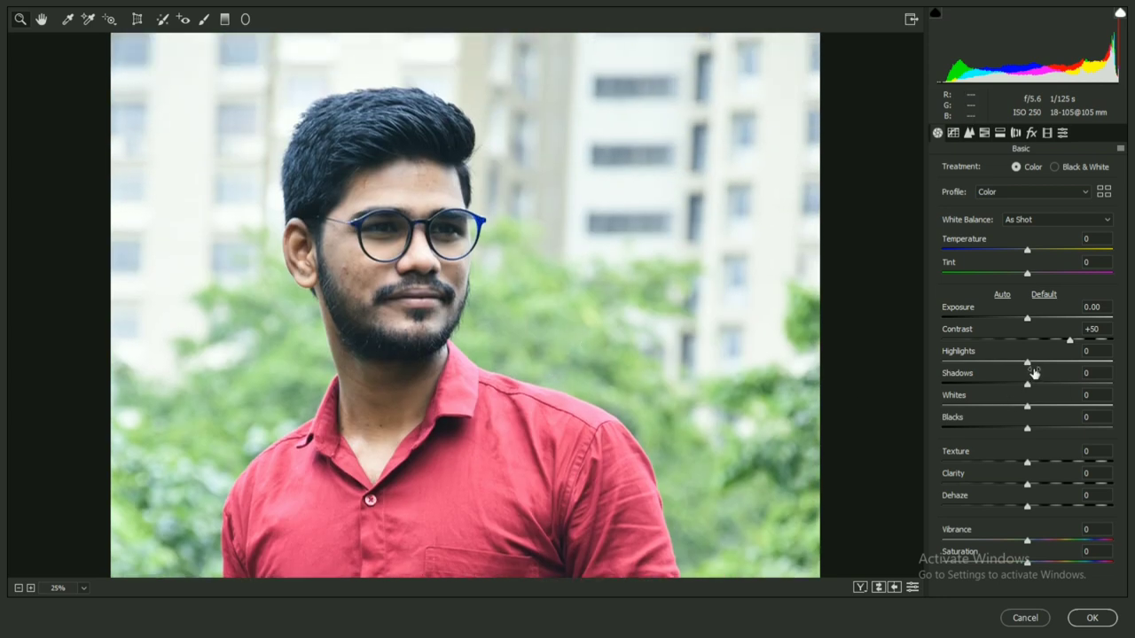
# Set Highlights to -80 and Shadows to +65 in the Basic panel
pyautogui.moveTo(1027, 362); pyautogui.dragTo(967, 373)
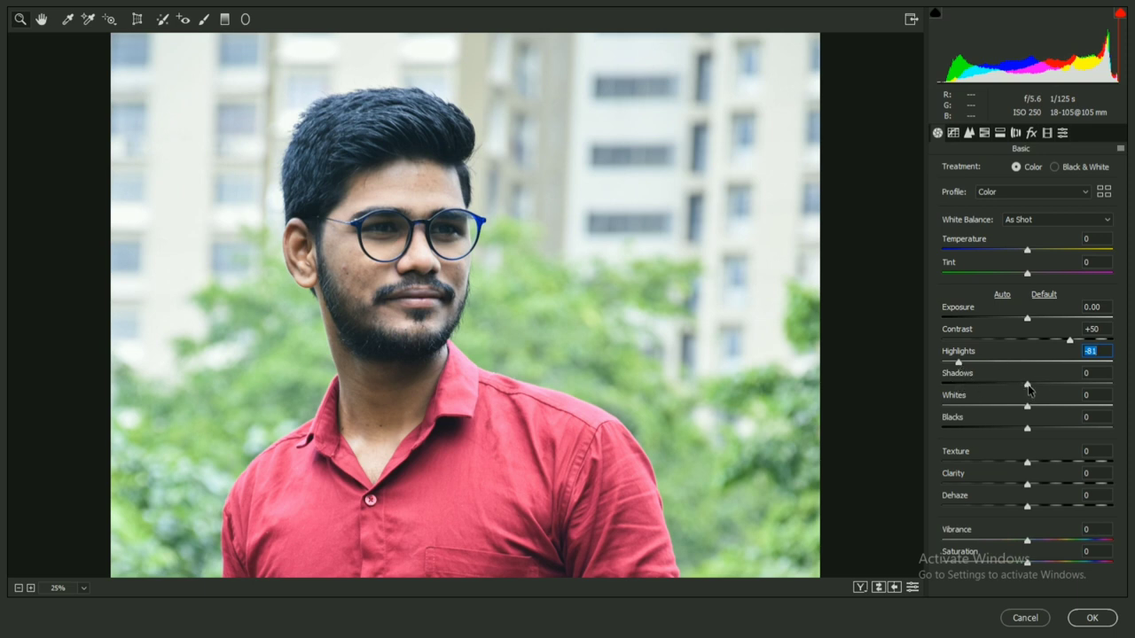
pyautogui.click(1029, 386)
pyautogui.write('63')
pyautogui.press('Return')
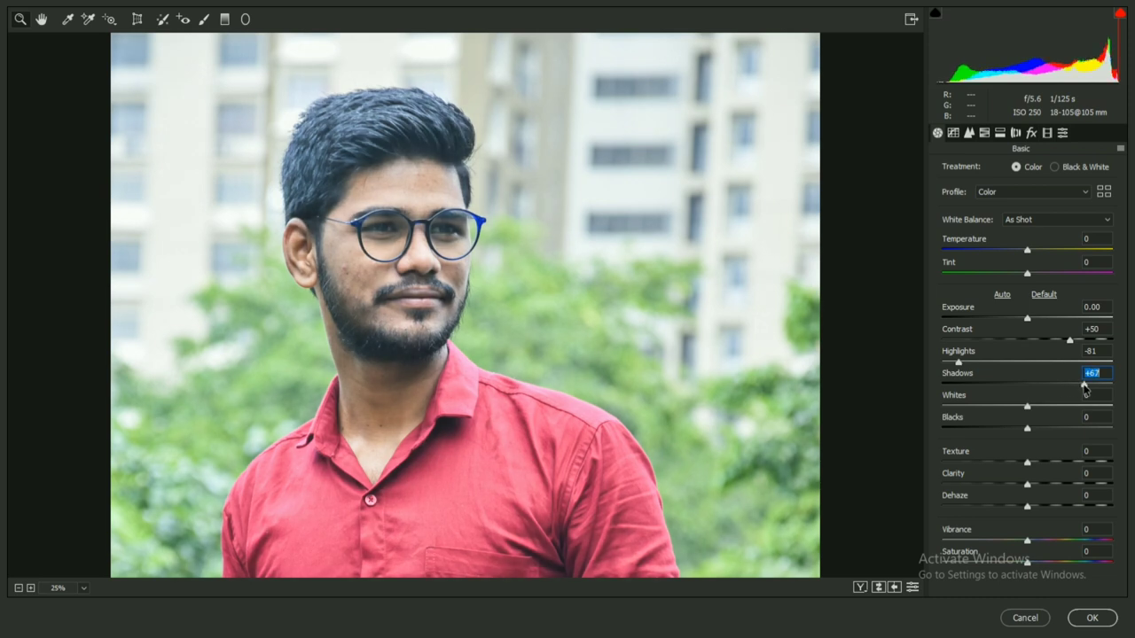
pyautogui.moveTo(1079, 386)
pyautogui.mouseDown()
pyautogui.moveTo(1093, 386)
pyautogui.moveTo(1083, 391)
pyautogui.mouseUp()
pyautogui.click(1099, 378)
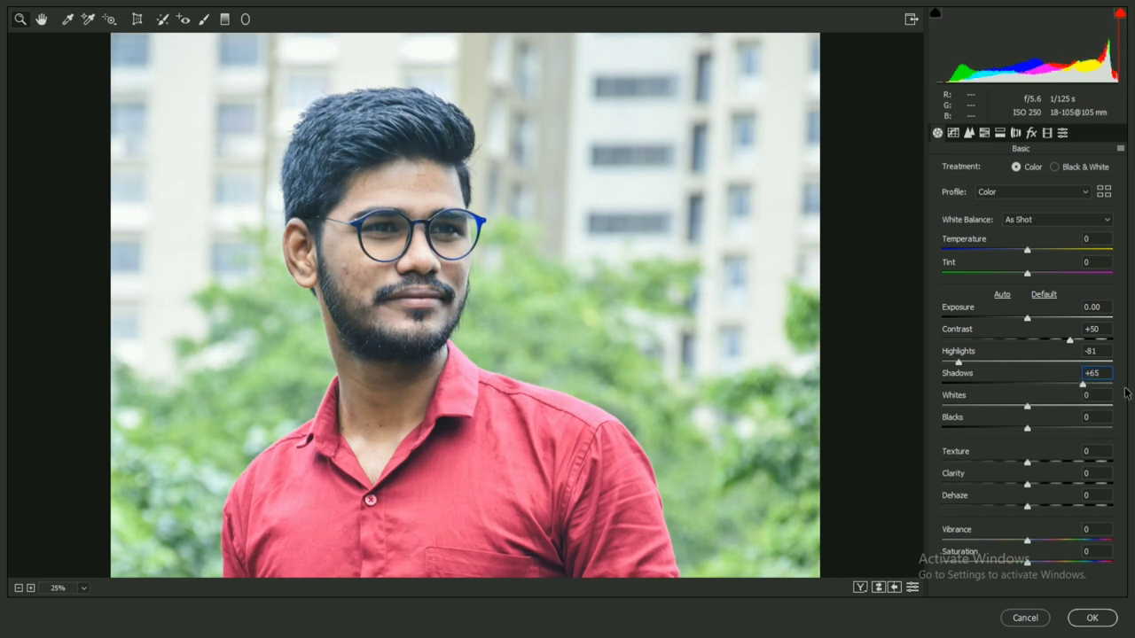
pyautogui.click(1102, 353)
pyautogui.write('0')
# Set Whites to -70 and Blacks to -8 in the Basic panel
pyautogui.moveTo(1029, 410); pyautogui.dragTo(974, 419)
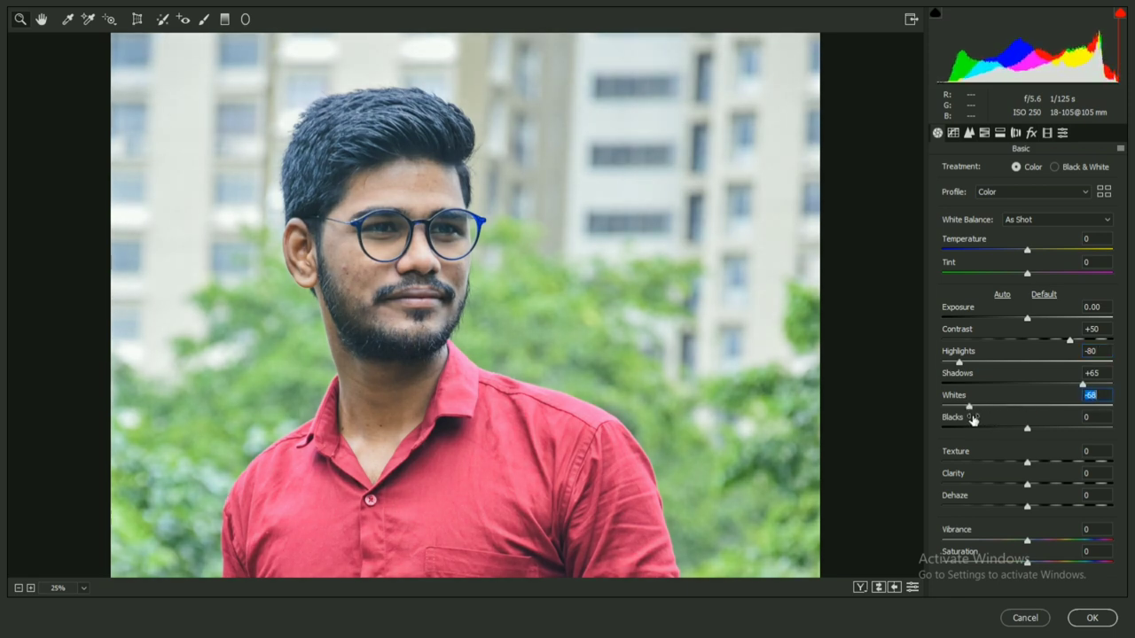
pyautogui.moveTo(969, 408); pyautogui.dragTo(969, 410)
pyautogui.moveTo(1029, 432); pyautogui.dragTo(1022, 434)
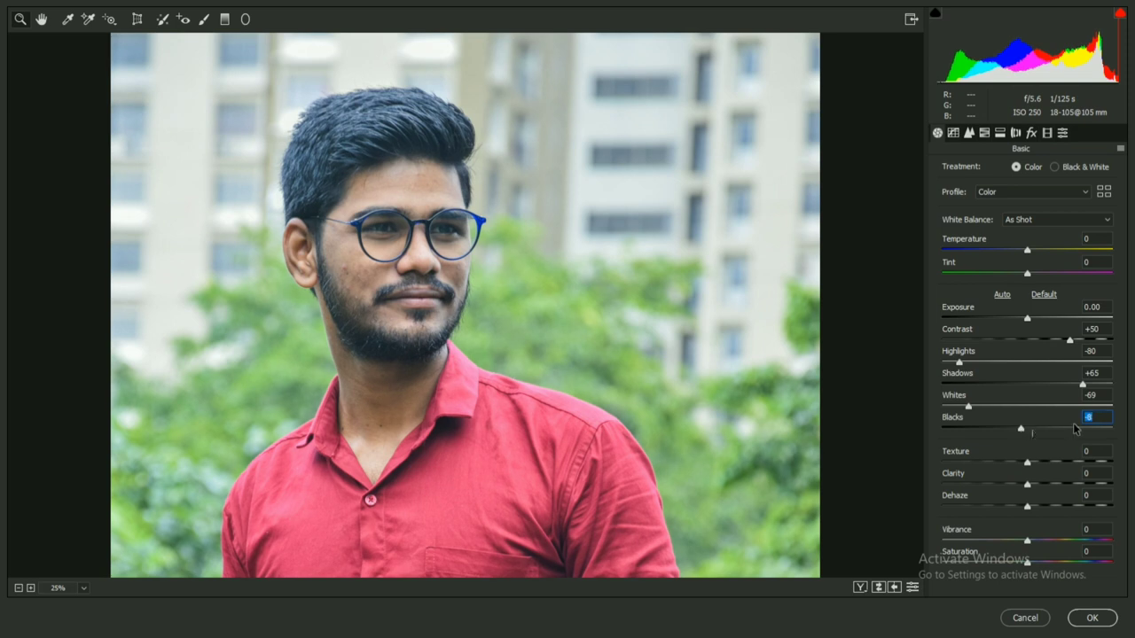
pyautogui.click(1094, 396)
pyautogui.write('-1')
pyautogui.write('0')
pyautogui.click(1101, 429)
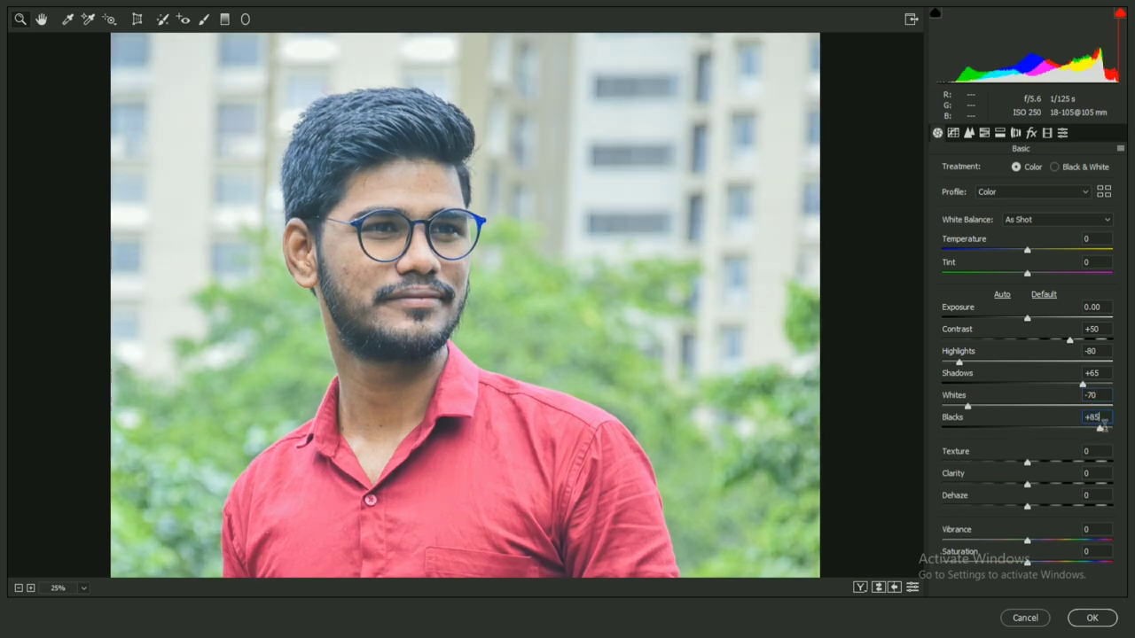
pyautogui.write('8')
pyautogui.press('BackSpace')
pyautogui.press('BackSpace')
pyautogui.press('BackSpace')
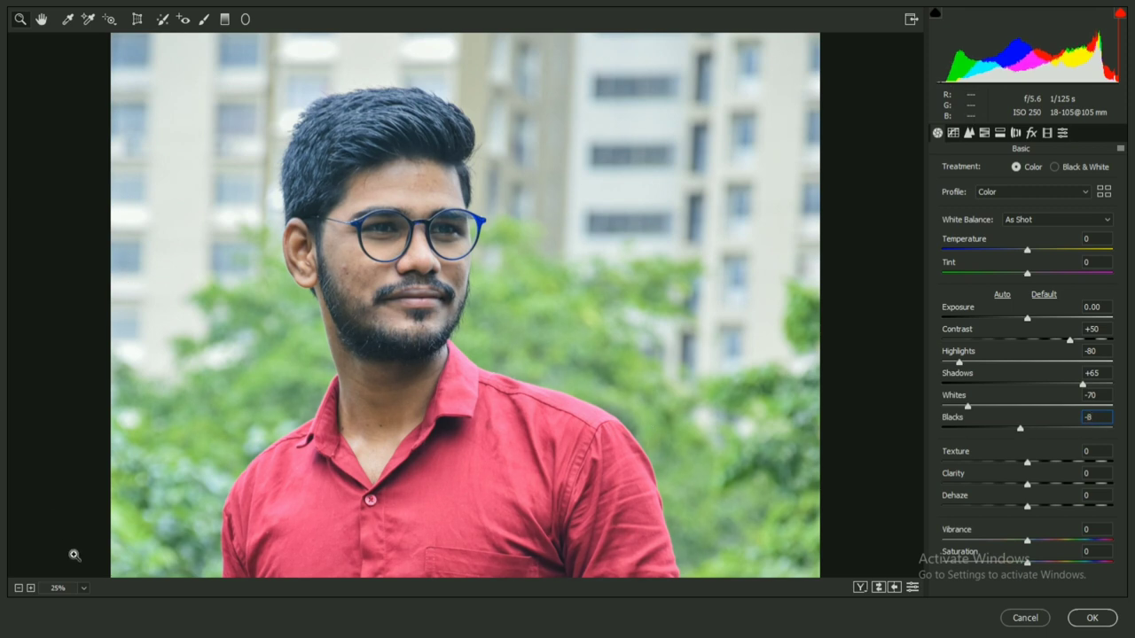
pyautogui.click(84, 588)
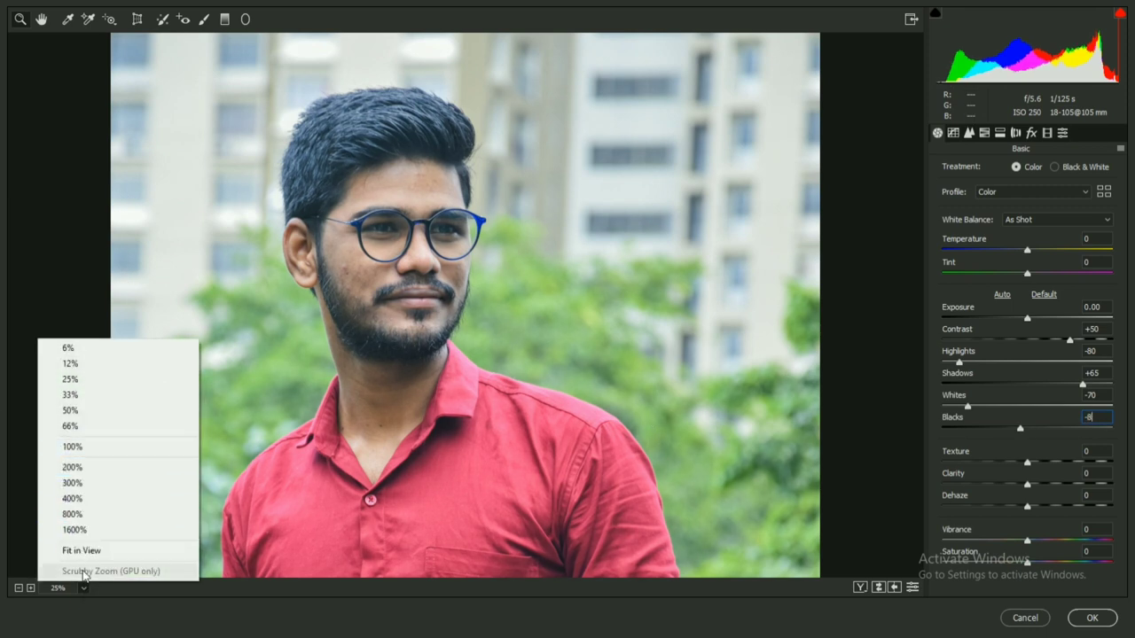
# Raise Clarity to +75, checking the face up close
pyautogui.click(82, 551)
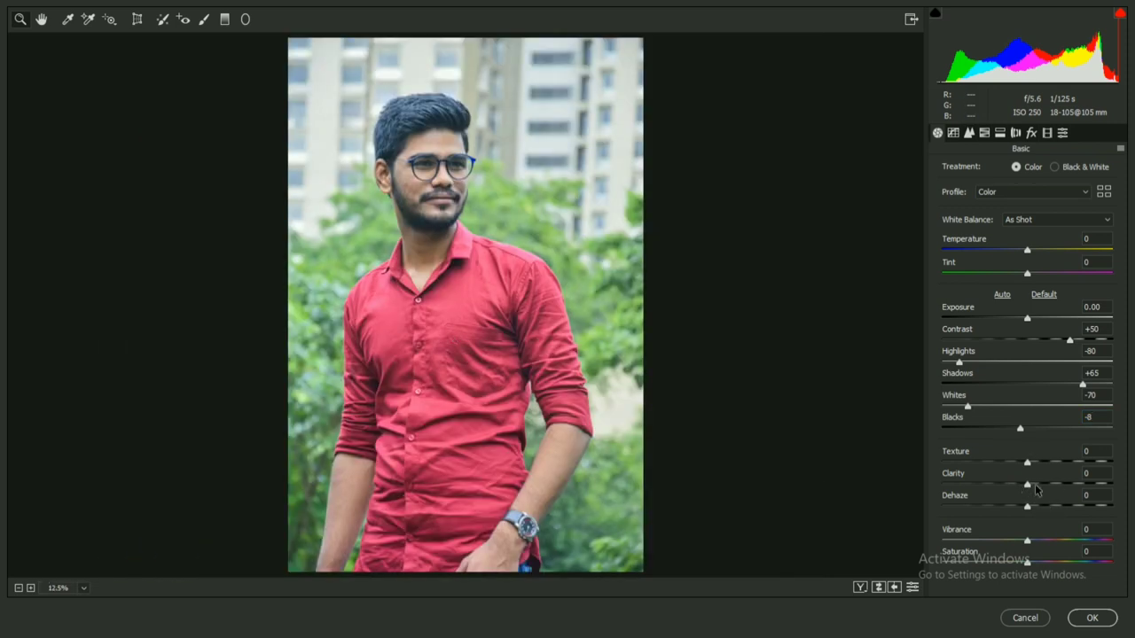
pyautogui.moveTo(1027, 486); pyautogui.dragTo(1072, 486)
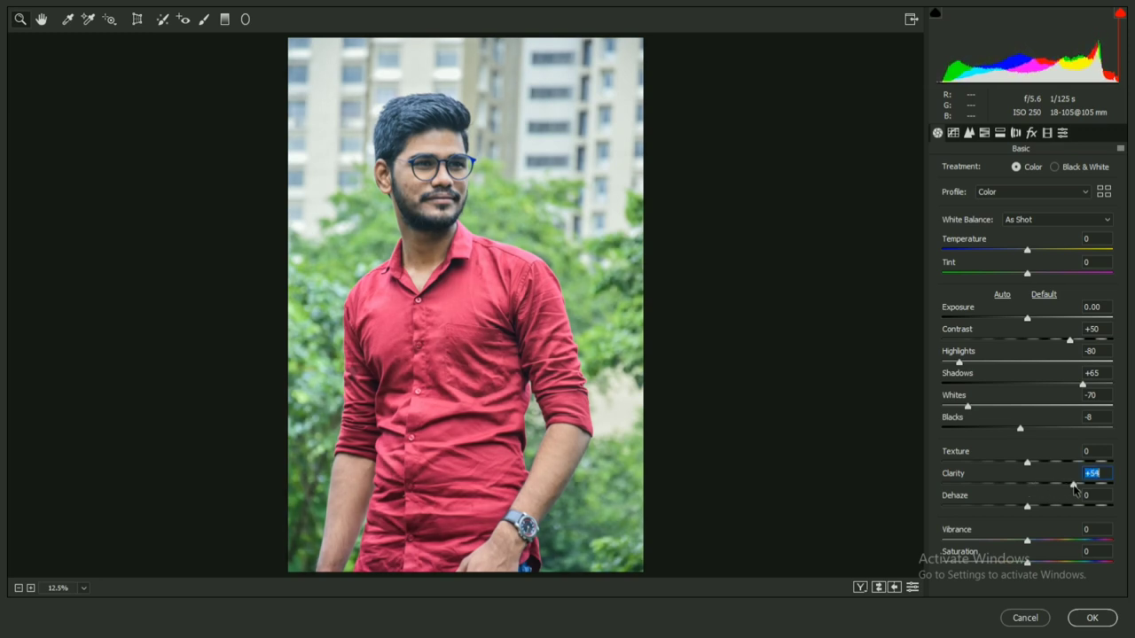
pyautogui.moveTo(1071, 486); pyautogui.dragTo(1092, 495)
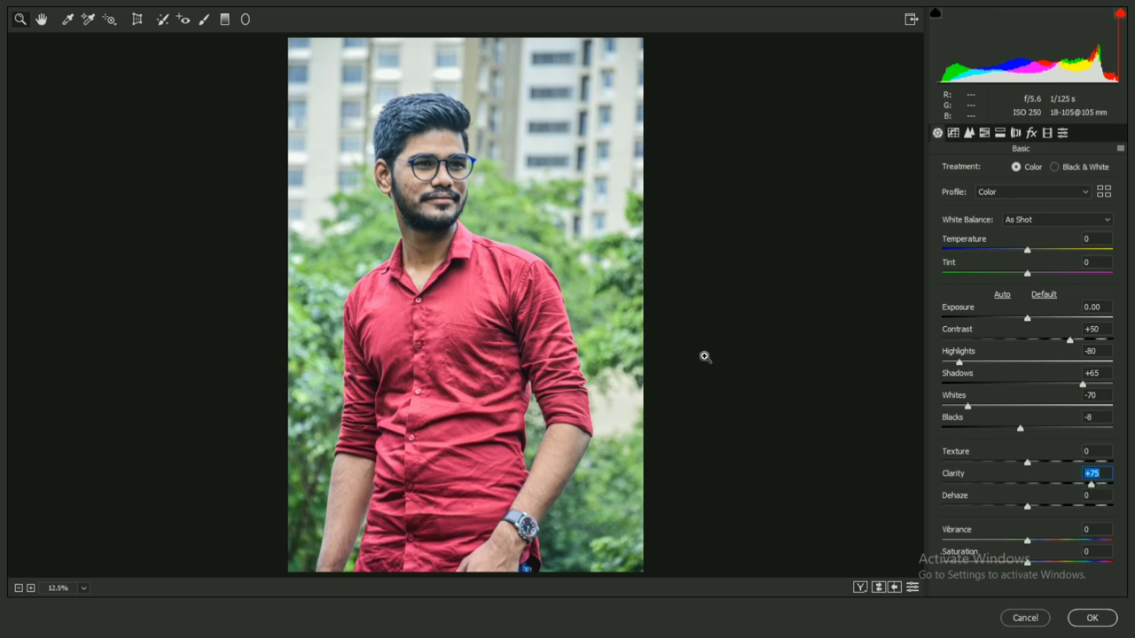
pyautogui.click(425, 213)
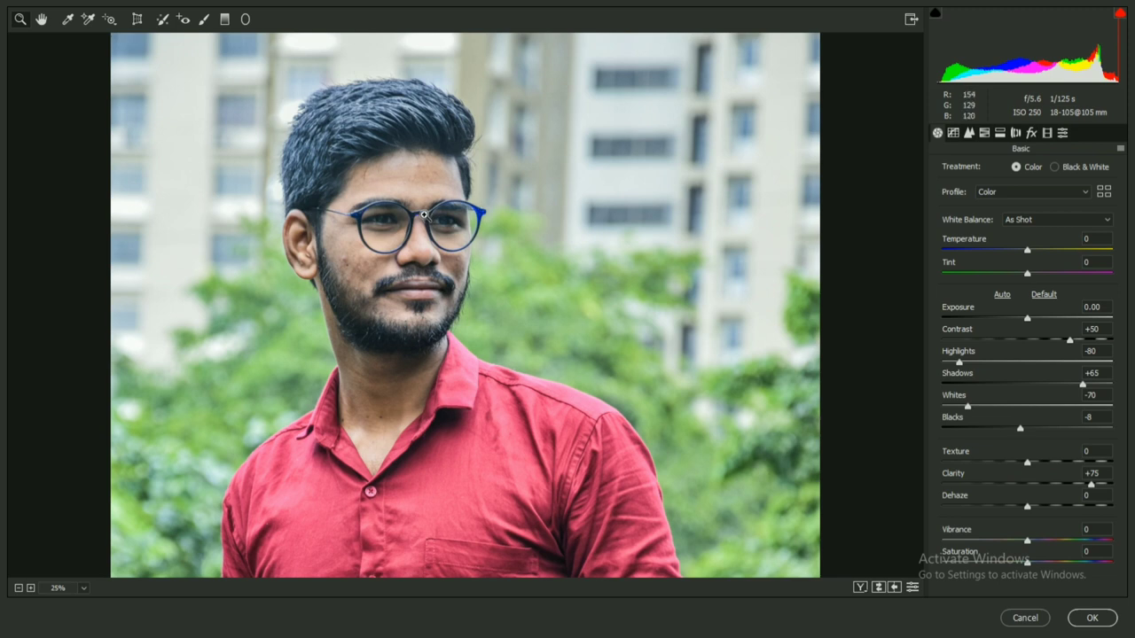
pyautogui.scroll(-5, 430, 231)
pyautogui.scroll(-3, 443, 252)
pyautogui.scroll(-3, 453, 284)
pyautogui.scroll(6, 466, 324)
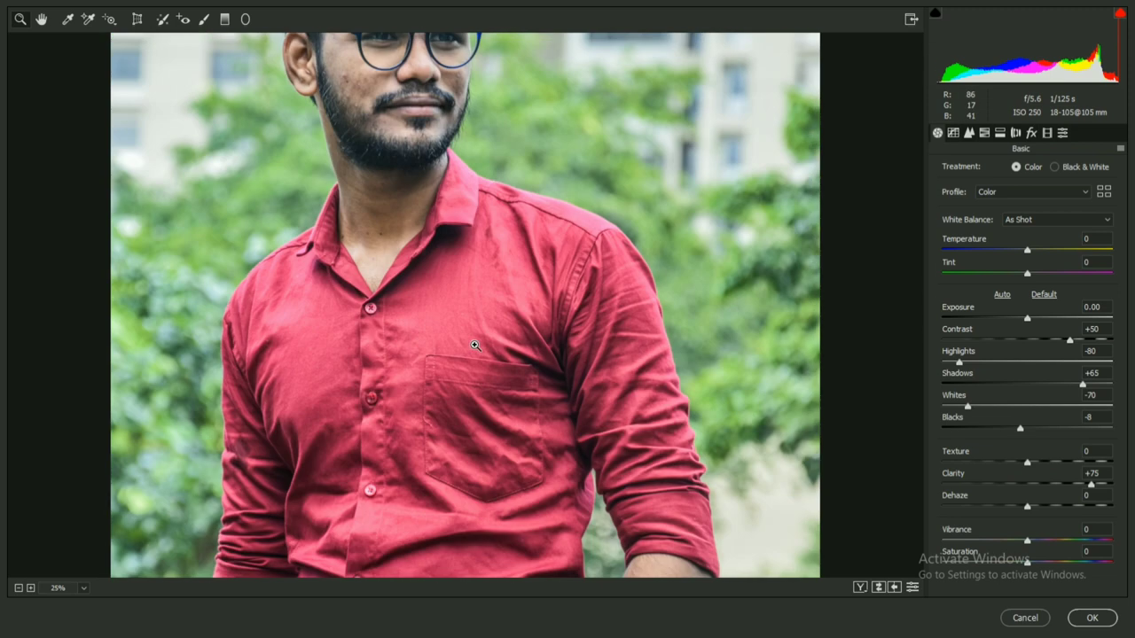
pyautogui.scroll(3, 472, 344)
pyautogui.click(81, 589)
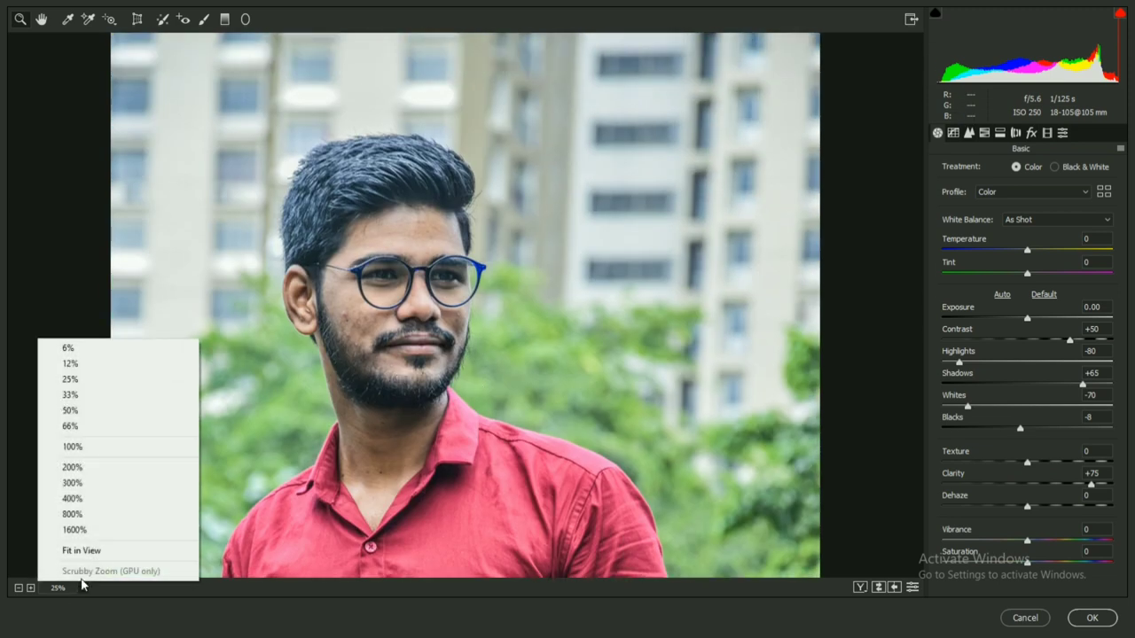
pyautogui.click(82, 545)
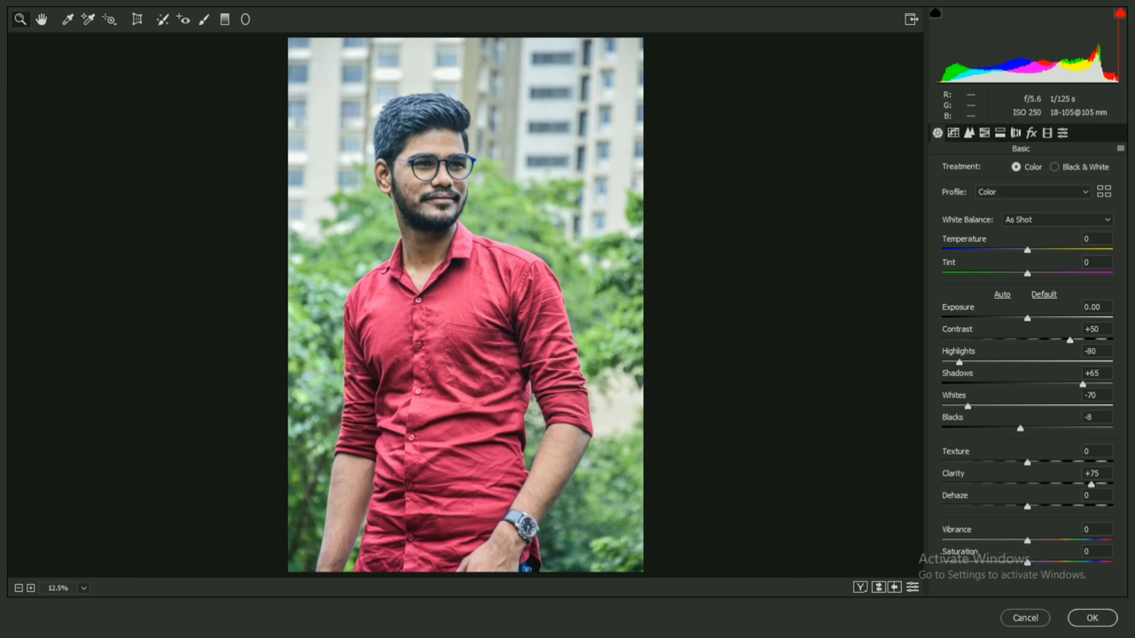
# Boost Vibrance to +56 and Saturation to +43, checking the face's colours
pyautogui.moveTo(1028, 547); pyautogui.dragTo(1079, 550)
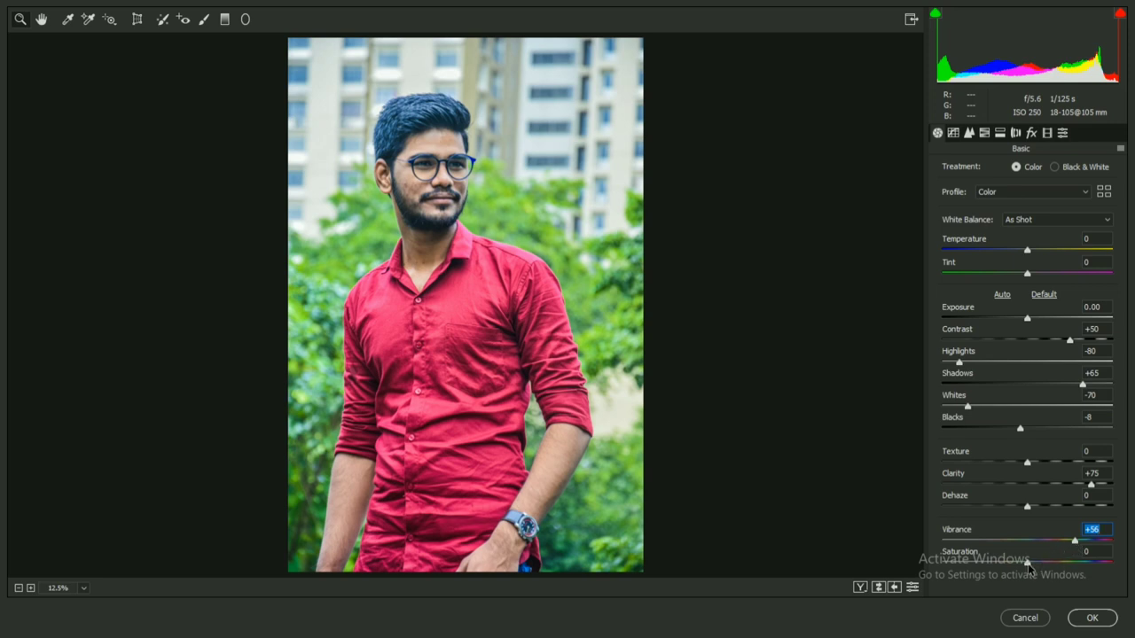
pyautogui.moveTo(1027, 565); pyautogui.dragTo(1062, 570)
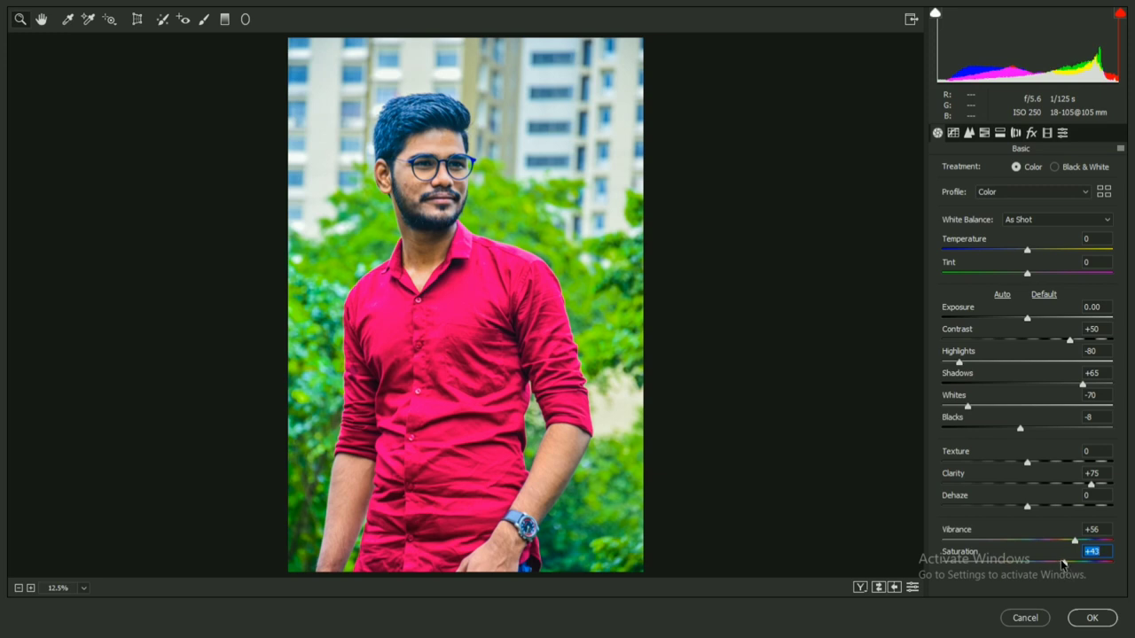
pyautogui.click(424, 183)
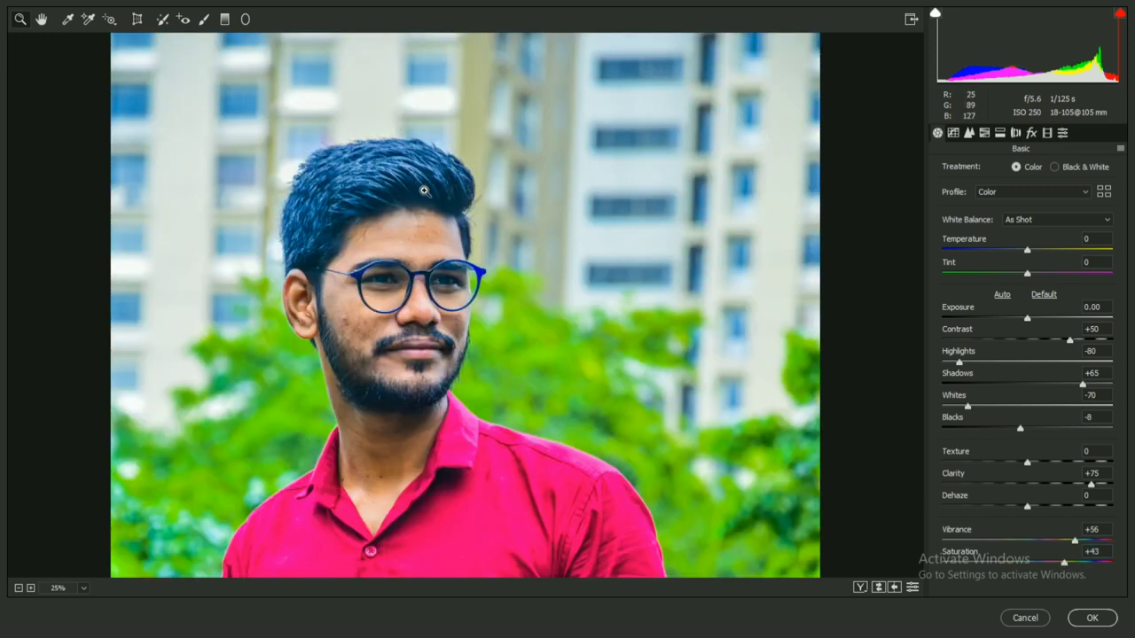
pyautogui.scroll(-5, 443, 232)
pyautogui.scroll(-3, 452, 293)
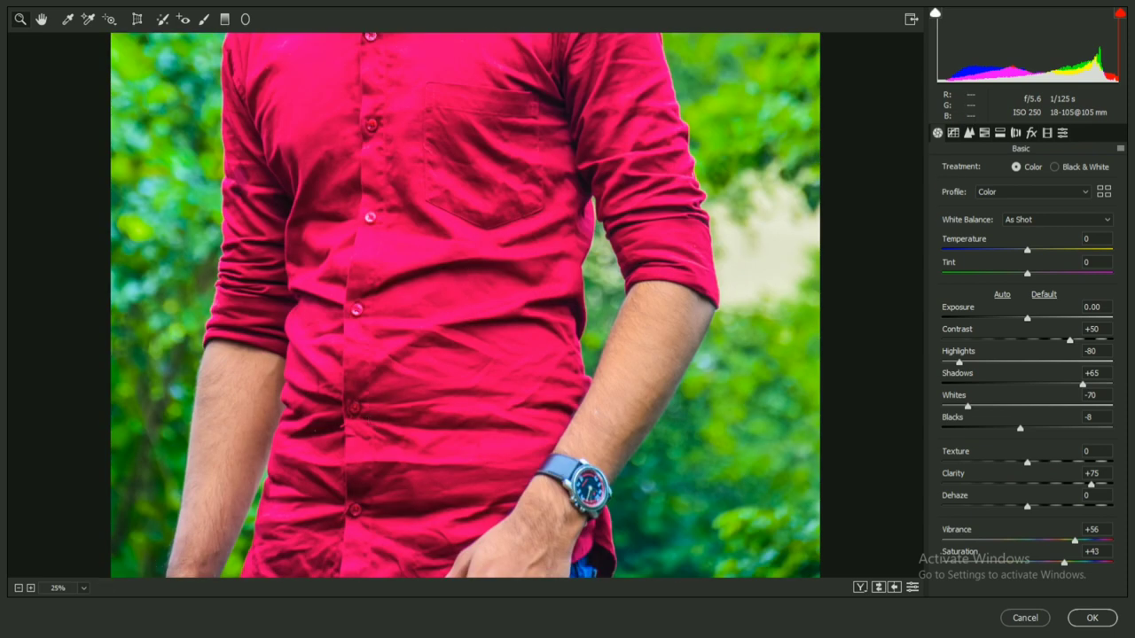
pyautogui.click(83, 588)
pyautogui.click(53, 545)
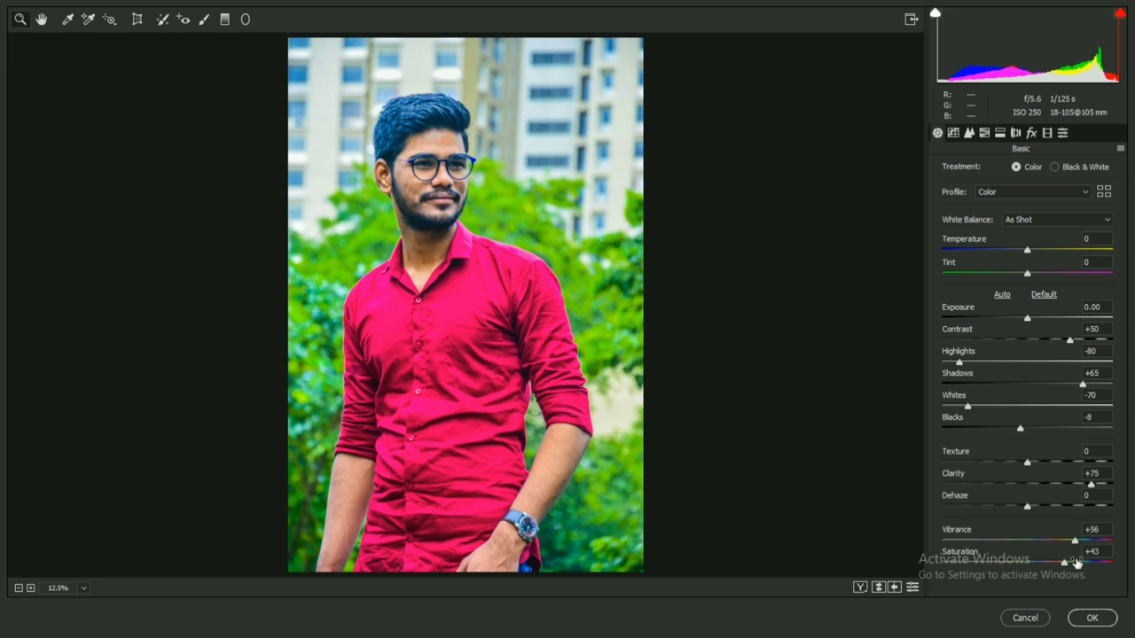
# Set the parametric tone curve to Highlights +8, Lights -8, Darks +16, Shadows -2, then show Detail
pyautogui.click(956, 139)
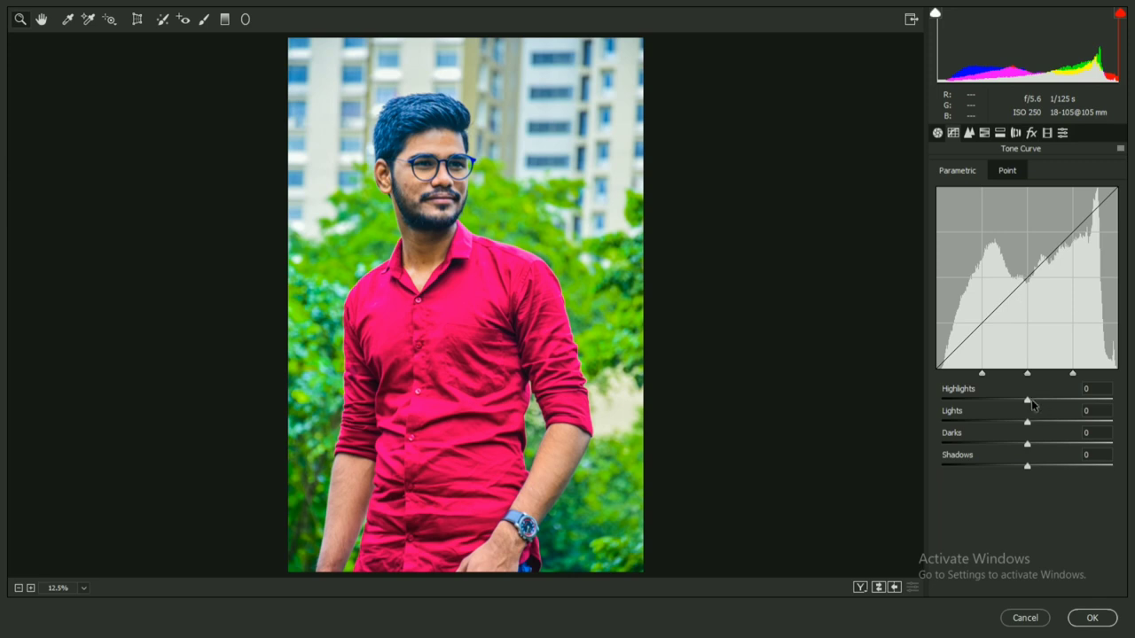
pyautogui.moveTo(1030, 404)
pyautogui.mouseDown()
pyautogui.moveTo(1065, 408)
pyautogui.moveTo(1027, 408)
pyautogui.moveTo(1041, 424)
pyautogui.moveTo(1011, 424)
pyautogui.moveTo(1025, 424)
pyautogui.mouseUp()
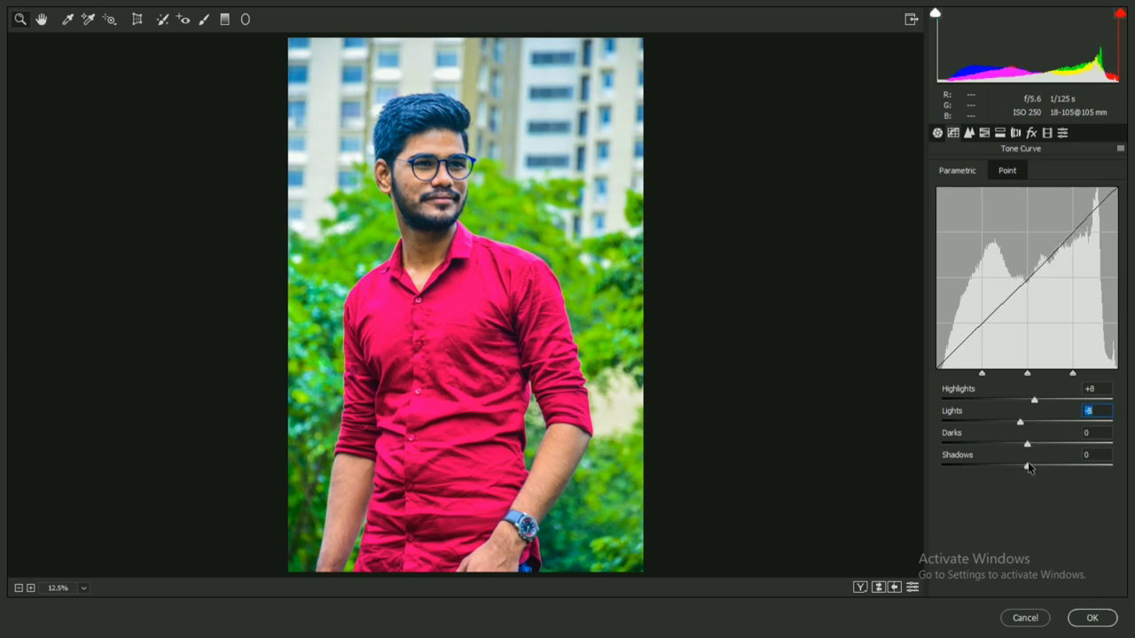
pyautogui.moveTo(1028, 467)
pyautogui.mouseDown()
pyautogui.moveTo(1068, 471)
pyautogui.moveTo(1015, 446)
pyautogui.mouseUp()
pyautogui.moveTo(1034, 445)
pyautogui.mouseDown()
pyautogui.moveTo(1012, 468)
pyautogui.moveTo(1044, 451)
pyautogui.mouseUp()
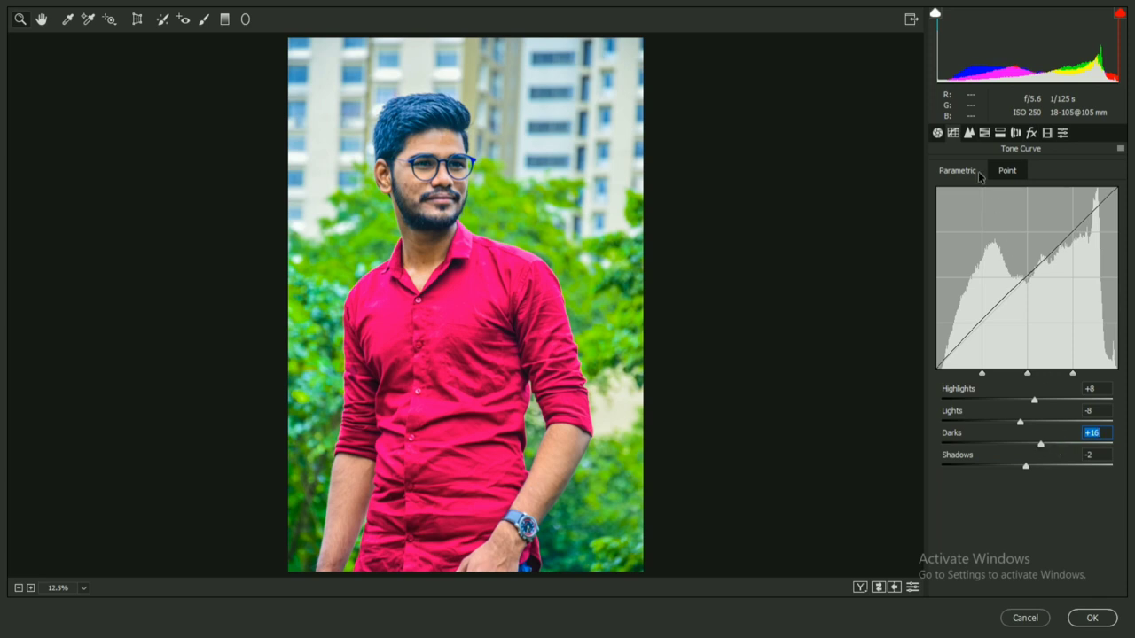
pyautogui.click(970, 132)
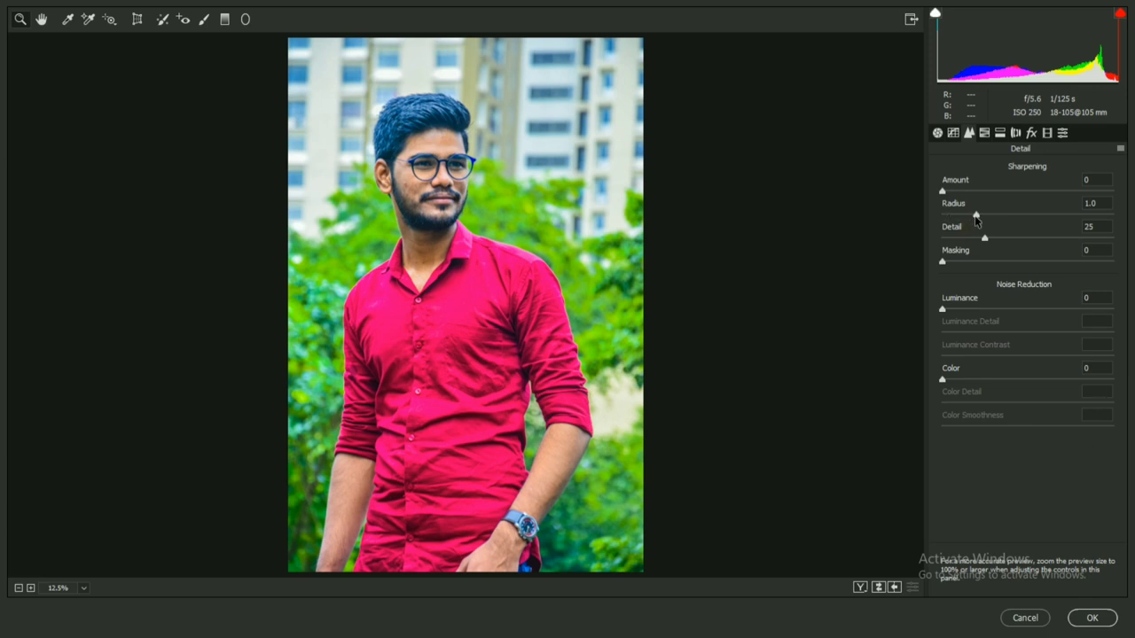
# Cut sharpening Radius to 0.5, lower Detail, and add Luminance noise reduction at 25% zoom
pyautogui.moveTo(976, 216); pyautogui.dragTo(941, 217)
pyautogui.moveTo(984, 238); pyautogui.dragTo(941, 249)
pyautogui.moveTo(945, 311); pyautogui.dragTo(1034, 310)
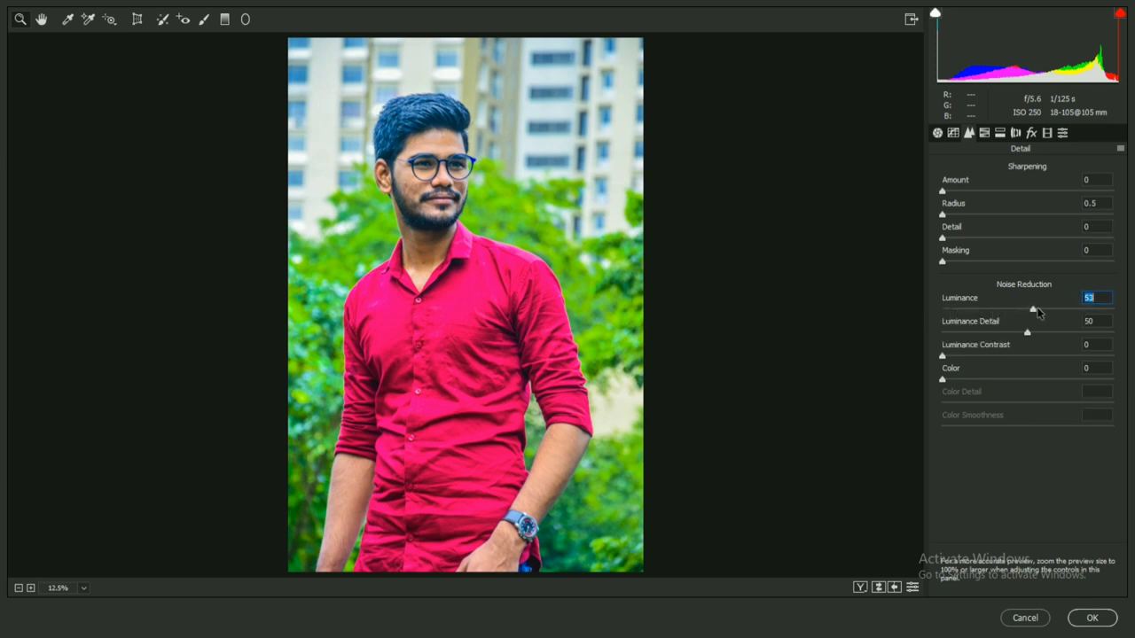
pyautogui.click(84, 589)
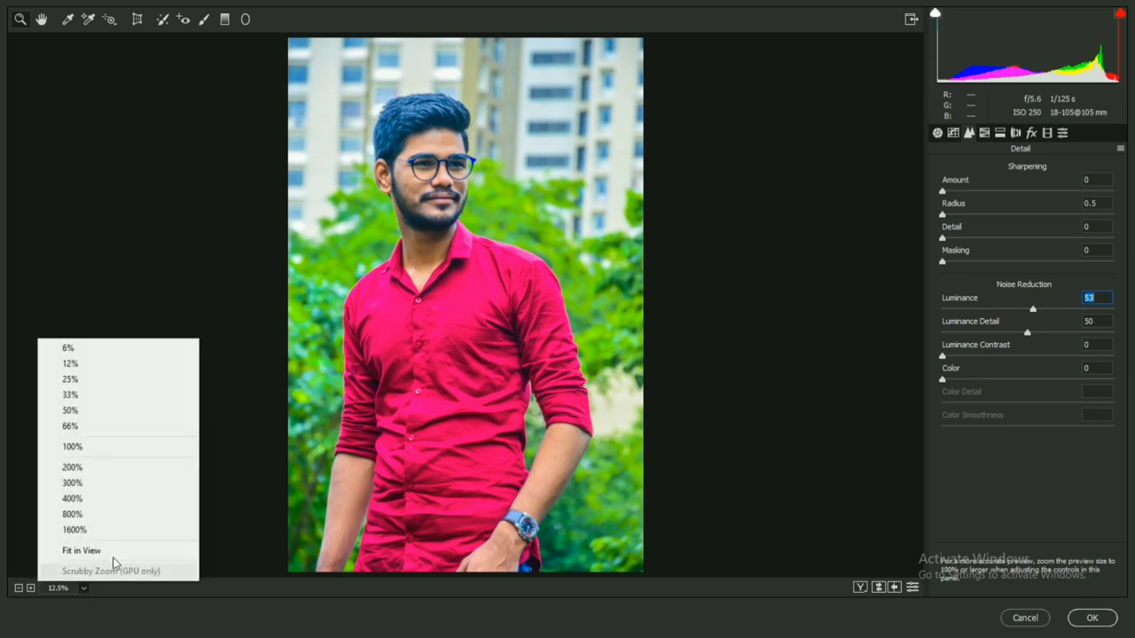
pyautogui.click(99, 386)
pyautogui.scroll(1, 493, 235)
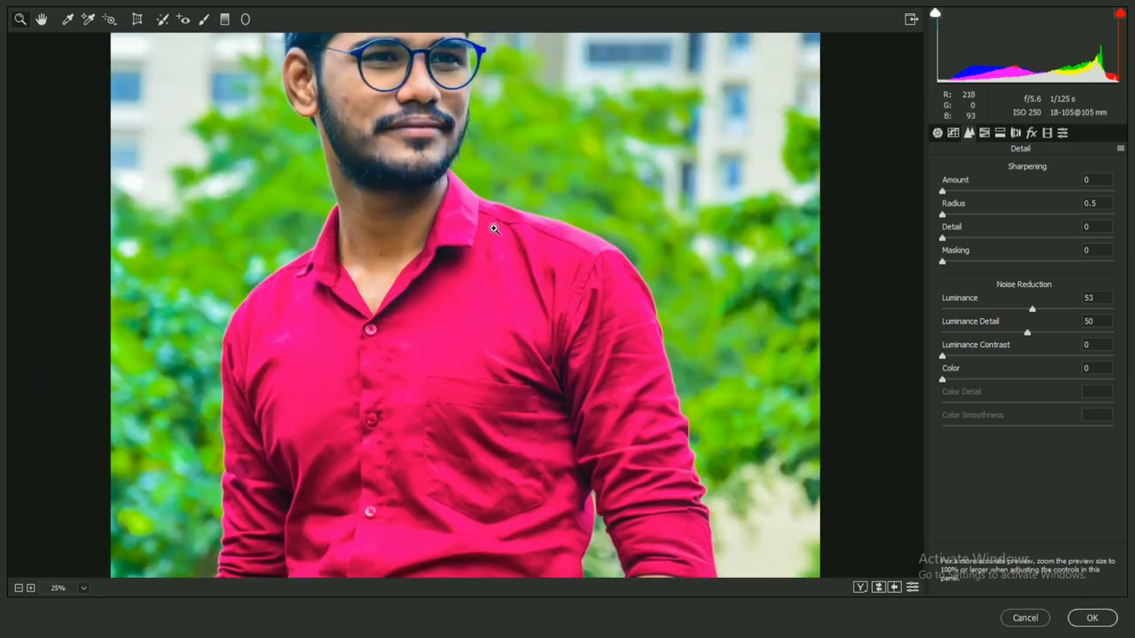
pyautogui.scroll(4, 495, 235)
pyautogui.scroll(-1, 499, 246)
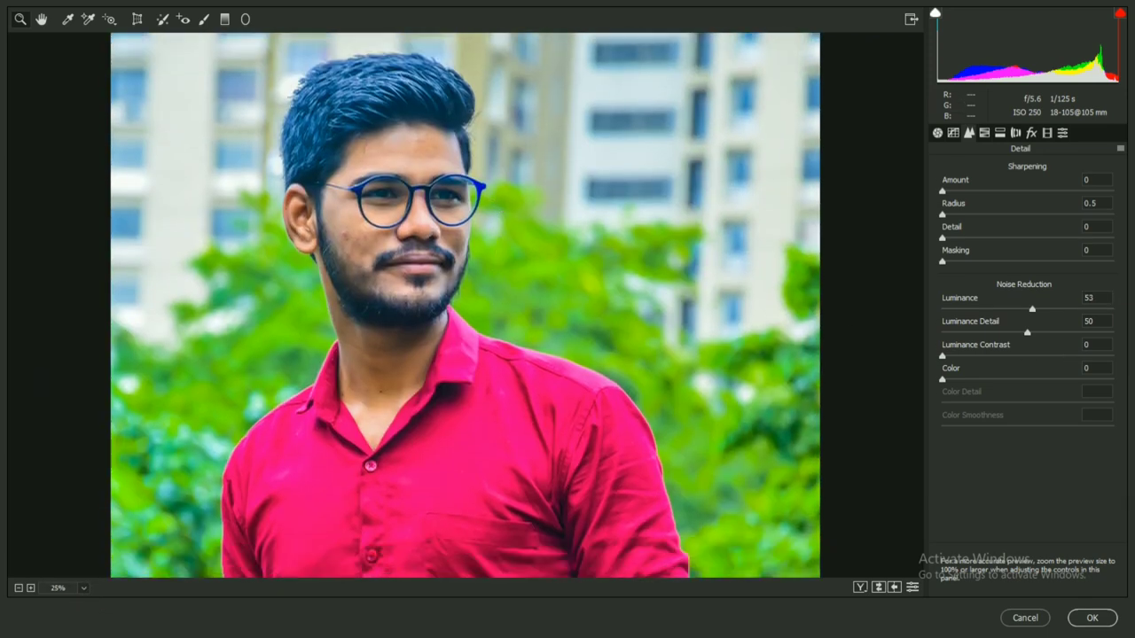
# Set Luminance noise reduction to 55 with more Luminance Detail/Contrast, and sharpening Amount 54, Detail 28
pyautogui.click(1032, 311)
pyautogui.moveTo(992, 319); pyautogui.dragTo(938, 322)
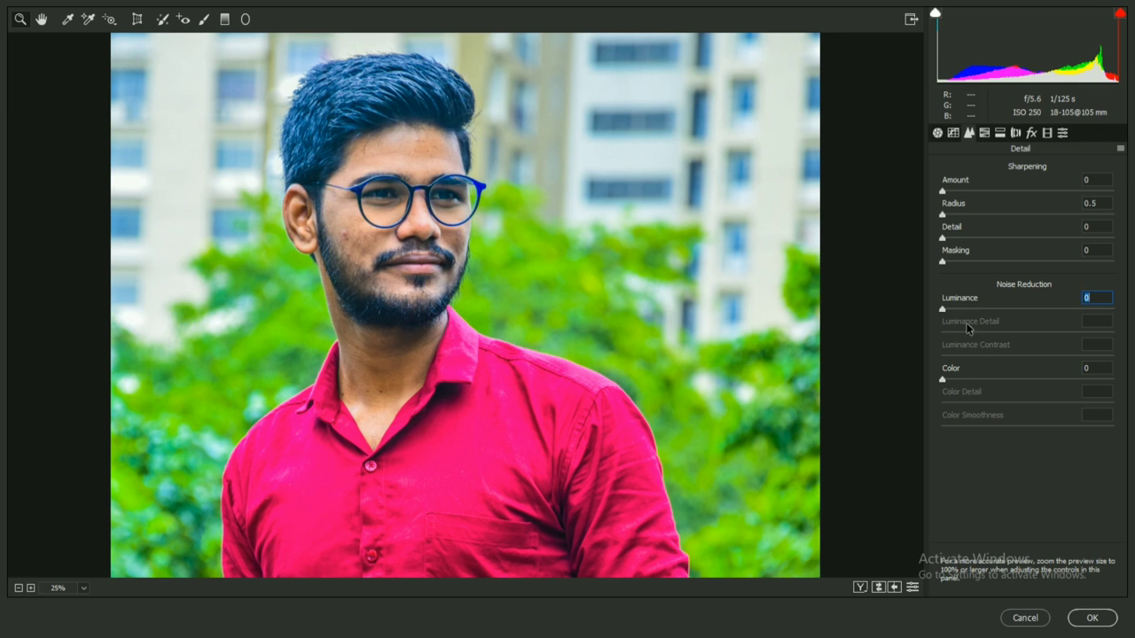
pyautogui.moveTo(945, 310); pyautogui.dragTo(1035, 317)
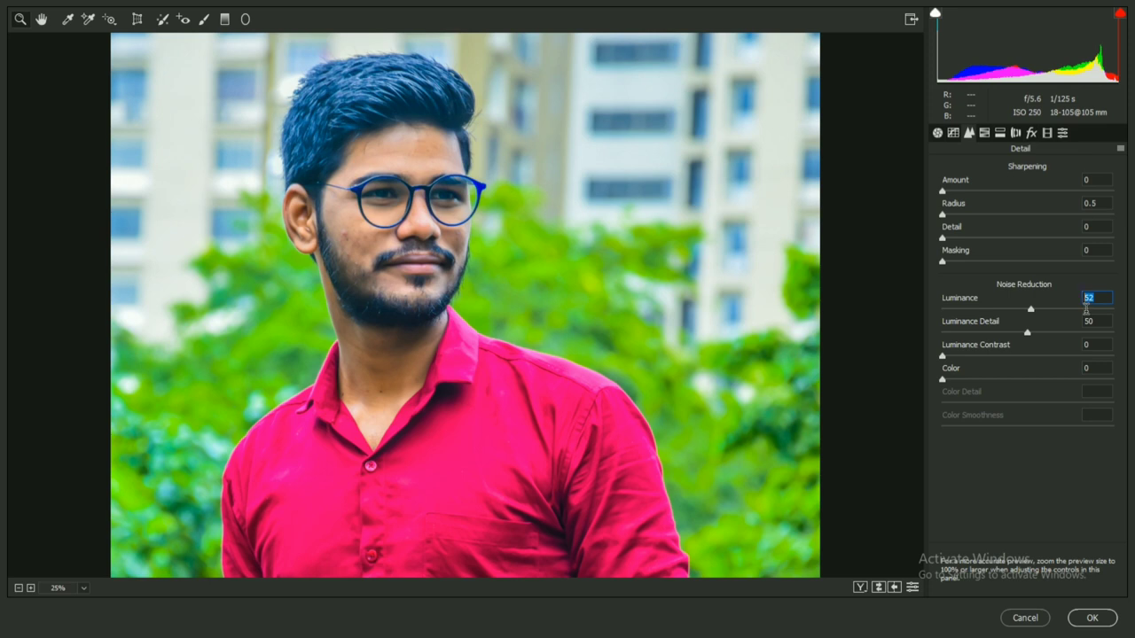
pyautogui.write('5')
pyautogui.moveTo(1029, 334)
pyautogui.mouseDown()
pyautogui.moveTo(1105, 334)
pyautogui.moveTo(1085, 335)
pyautogui.mouseUp()
pyautogui.moveTo(945, 356)
pyautogui.mouseDown()
pyautogui.moveTo(1008, 356)
pyautogui.moveTo(983, 357)
pyautogui.moveTo(958, 380)
pyautogui.mouseUp()
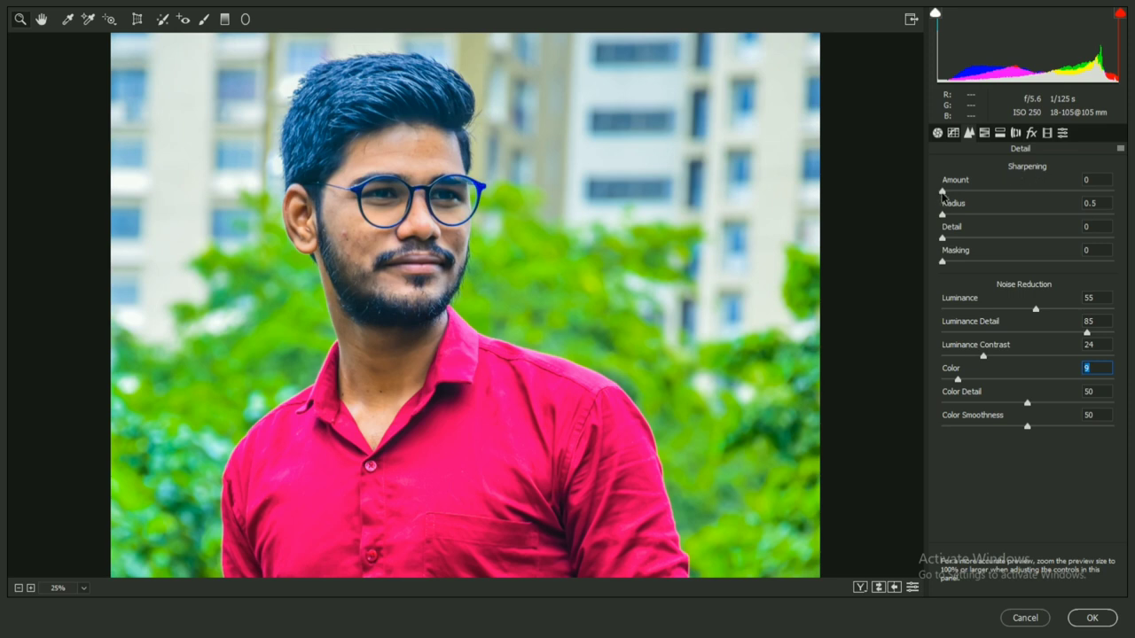
pyautogui.moveTo(943, 192); pyautogui.dragTo(1006, 205)
pyautogui.moveTo(943, 240)
pyautogui.mouseDown()
pyautogui.moveTo(999, 245)
pyautogui.moveTo(966, 265)
pyautogui.moveTo(990, 246)
pyautogui.mouseUp()
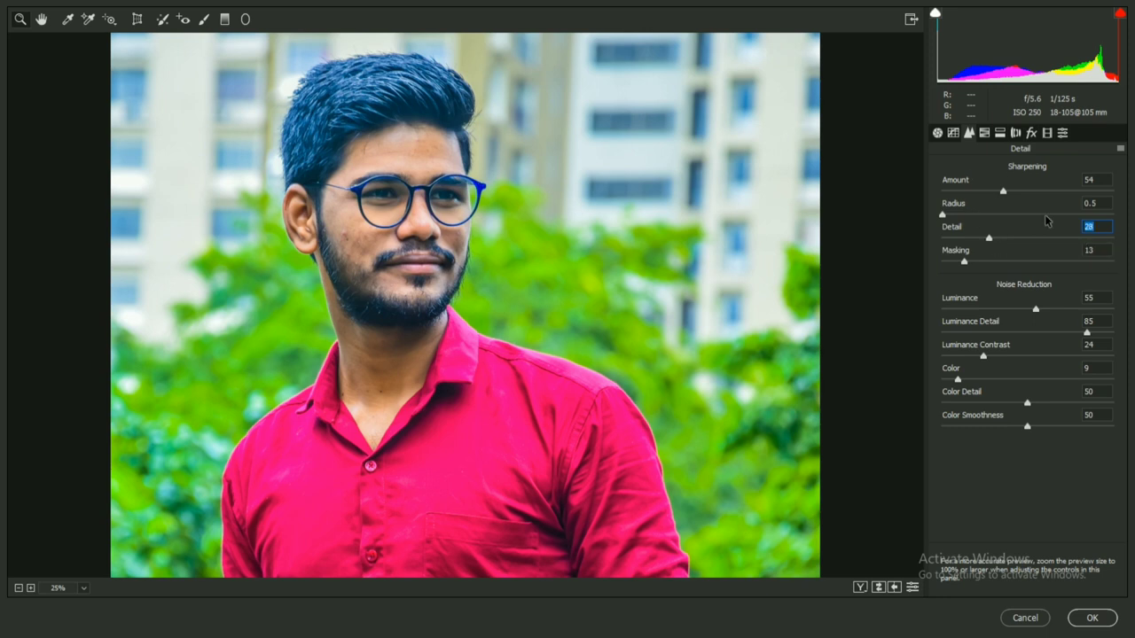
# In HSL Saturation, raise Oranges to +30 and Yellows to +8
pyautogui.click(984, 133)
pyautogui.click(994, 172)
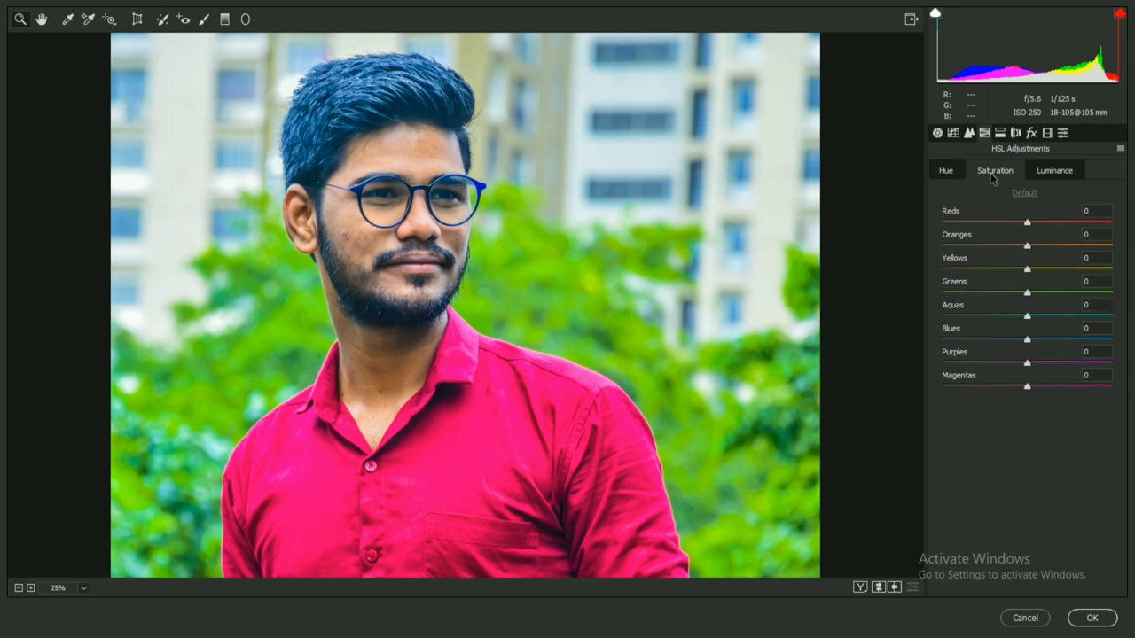
pyautogui.click(83, 588)
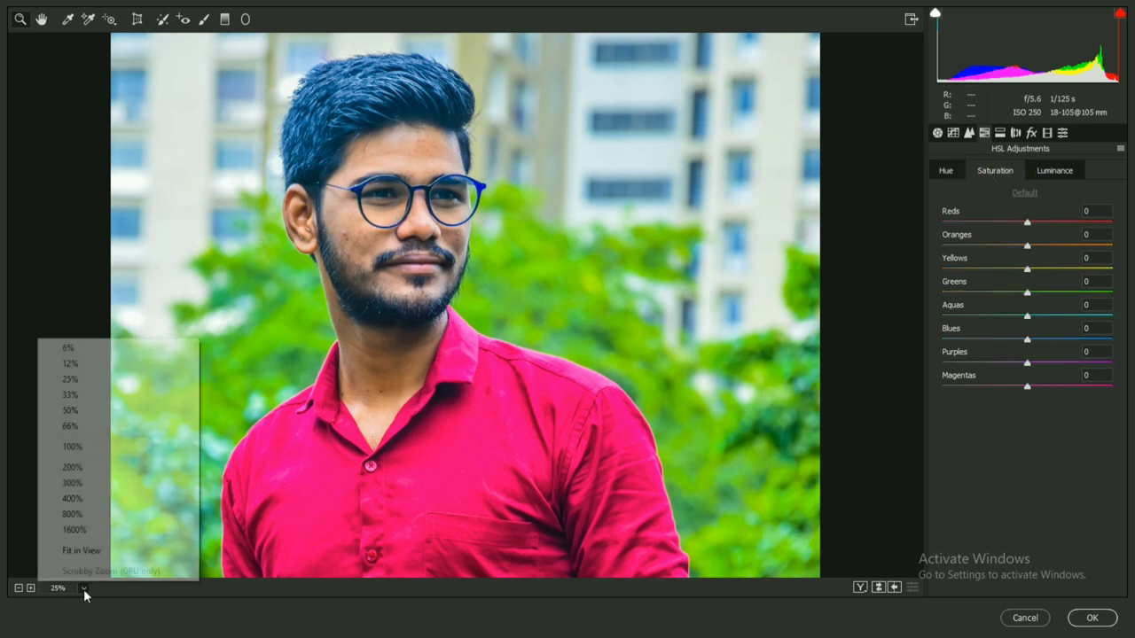
pyautogui.click(91, 550)
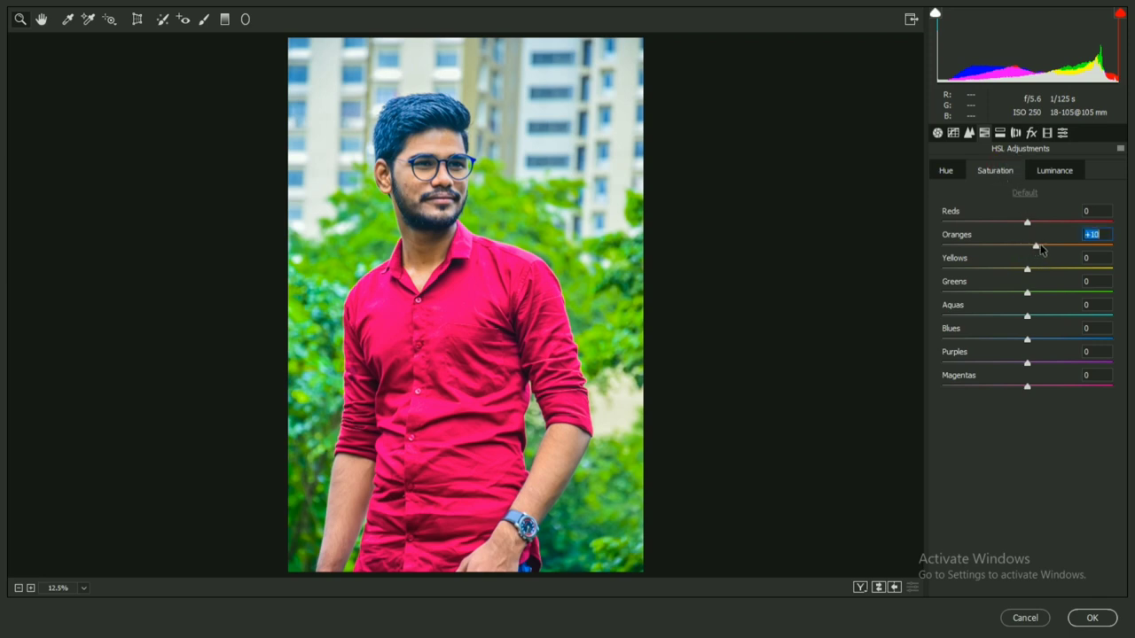
pyautogui.moveTo(1046, 245); pyautogui.dragTo(1055, 245)
pyautogui.moveTo(1028, 270); pyautogui.dragTo(1052, 299)
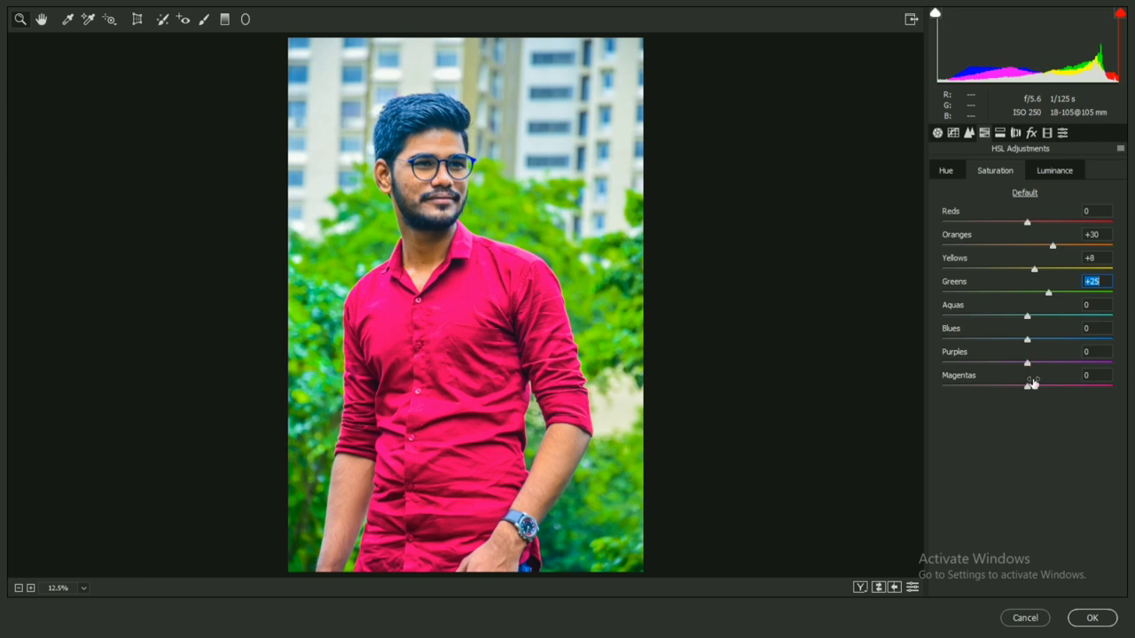
# Raise Magentas to +8 and Reds to +10, and lower Blues saturation to -8
pyautogui.moveTo(1029, 388); pyautogui.dragTo(1037, 389)
pyautogui.moveTo(1028, 223); pyautogui.dragTo(1036, 223)
pyautogui.click(1028, 340)
pyautogui.moveTo(1029, 341); pyautogui.dragTo(1018, 342)
pyautogui.click(1049, 171)
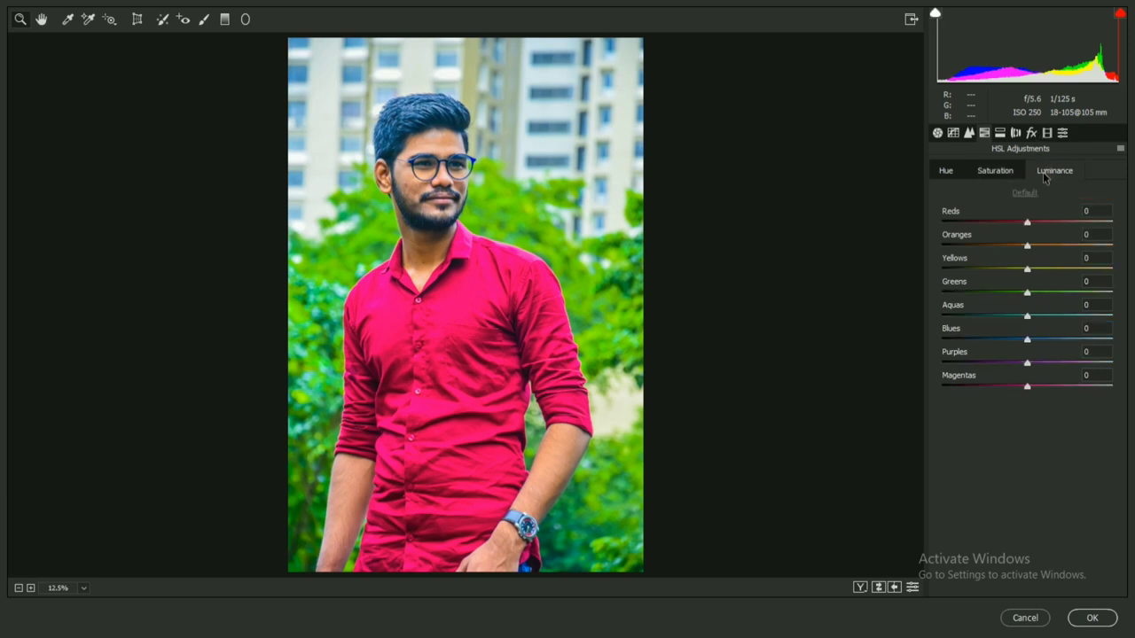
pyautogui.click(83, 588)
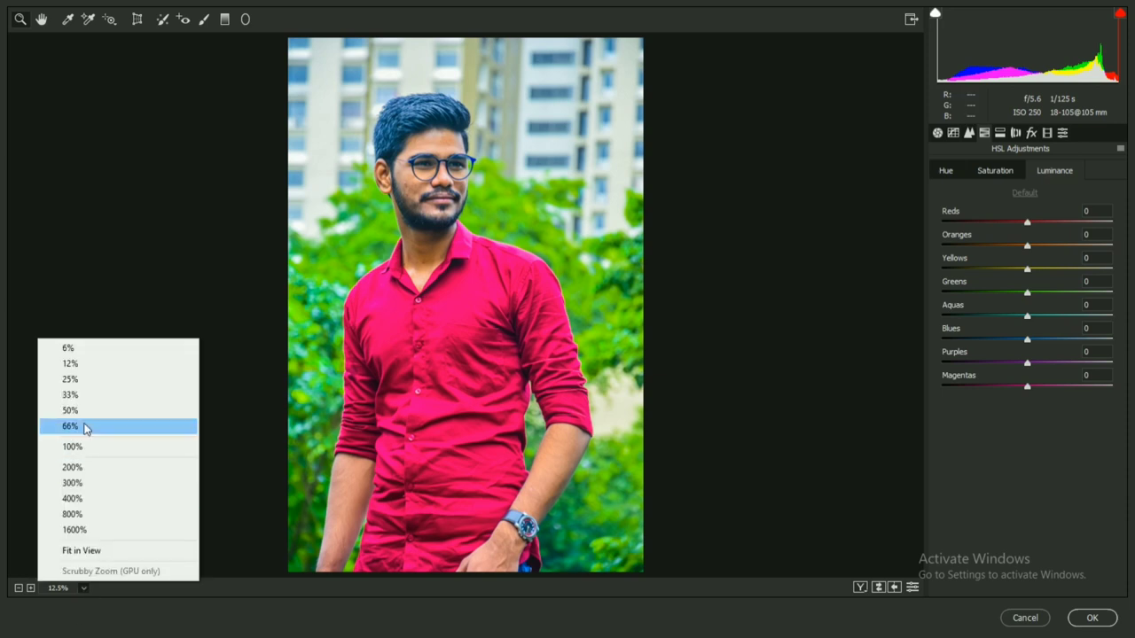
# Lower HSL luminance: Reds -3, Magentas -24, Yellows -10, Greens -18, Blues -23
pyautogui.click(79, 379)
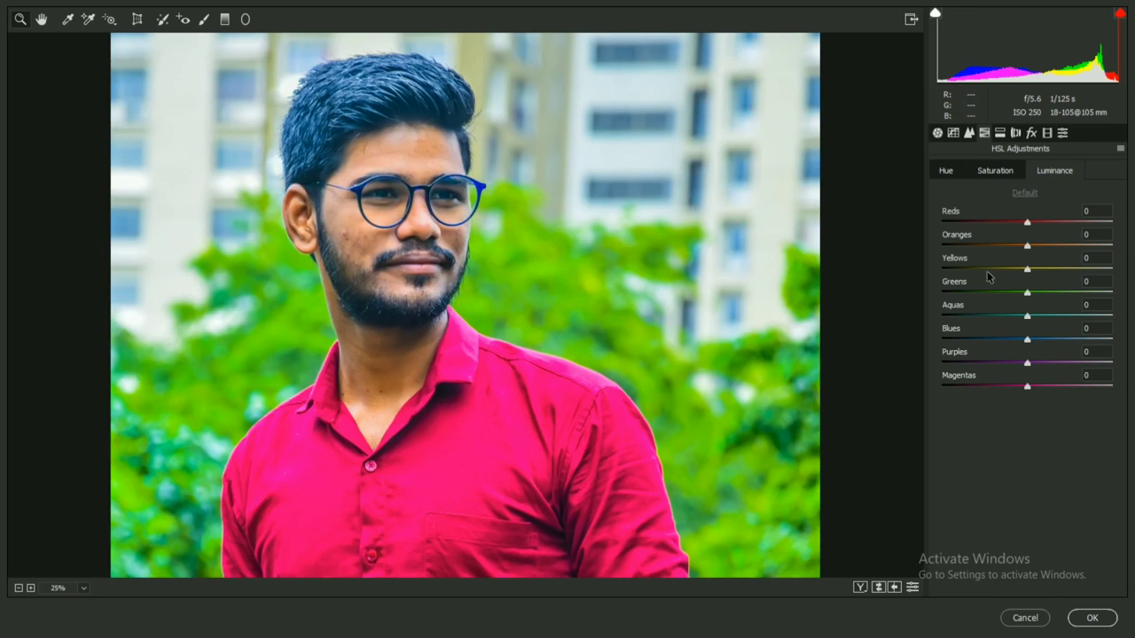
pyautogui.moveTo(1030, 251)
pyautogui.mouseDown()
pyautogui.moveTo(1053, 253)
pyautogui.moveTo(1013, 252)
pyautogui.moveTo(1025, 254)
pyautogui.mouseUp()
pyautogui.moveTo(1027, 223); pyautogui.dragTo(1024, 226)
pyautogui.moveTo(1030, 390); pyautogui.dragTo(1013, 390)
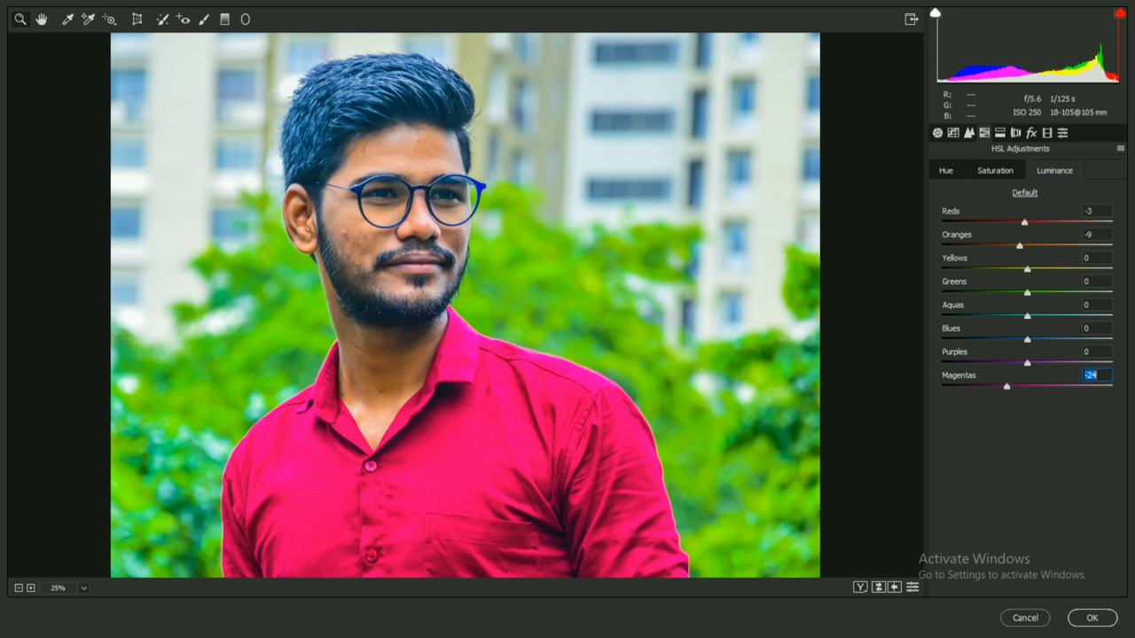
pyautogui.moveTo(1028, 271); pyautogui.dragTo(1008, 295)
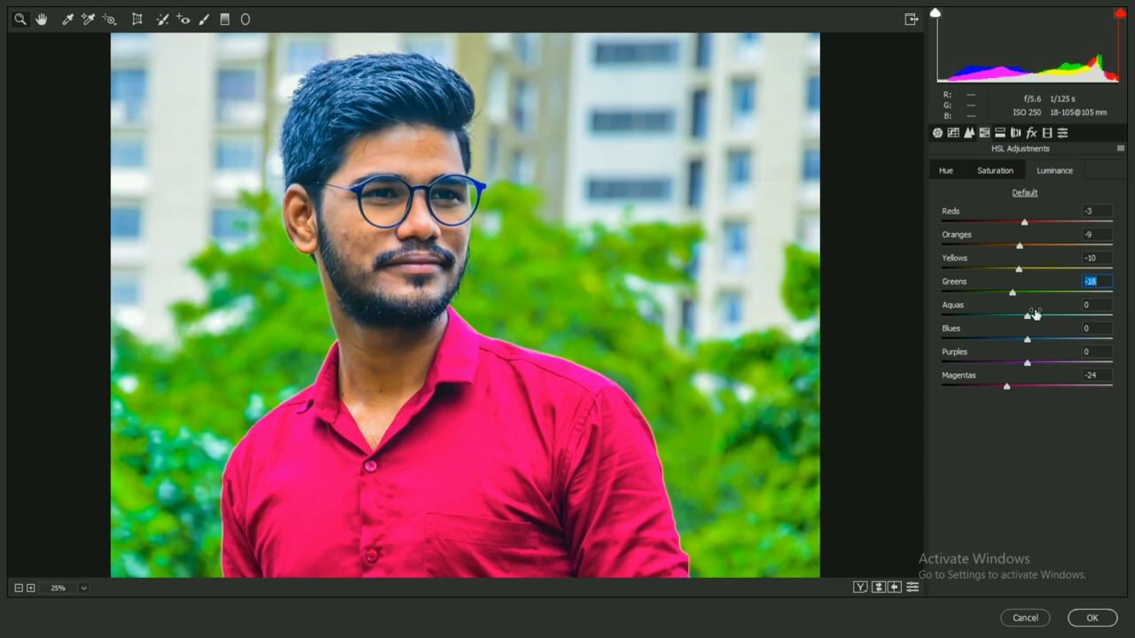
pyautogui.moveTo(1027, 341); pyautogui.dragTo(1009, 342)
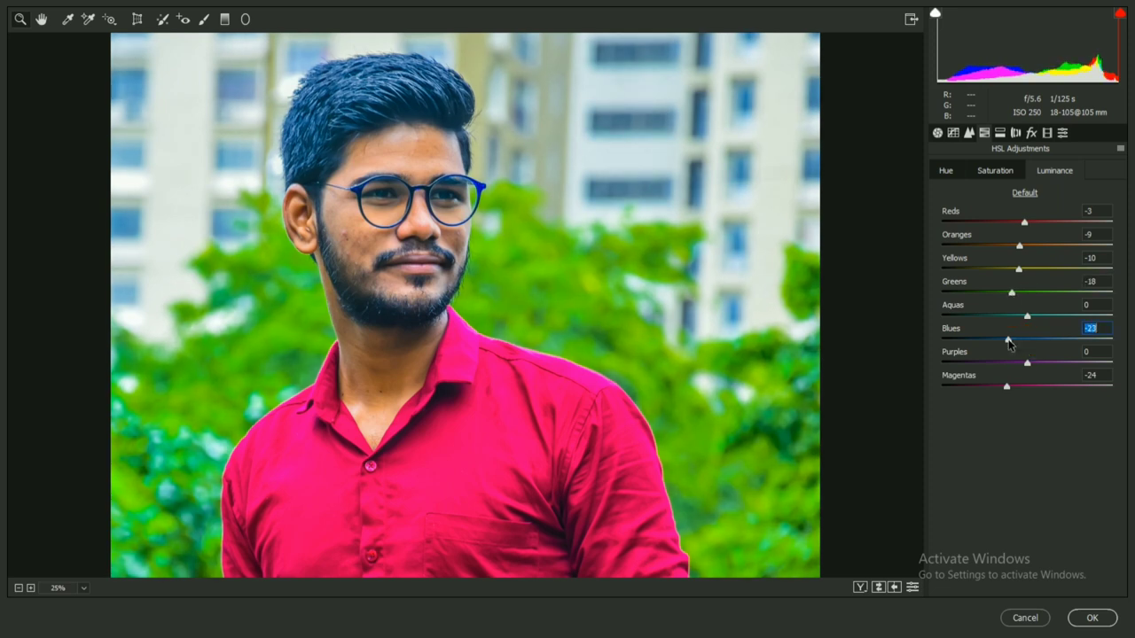
# Set Oranges luminance to -23, deepen Blues to -30, and retune Oranges saturation
pyautogui.click(83, 589)
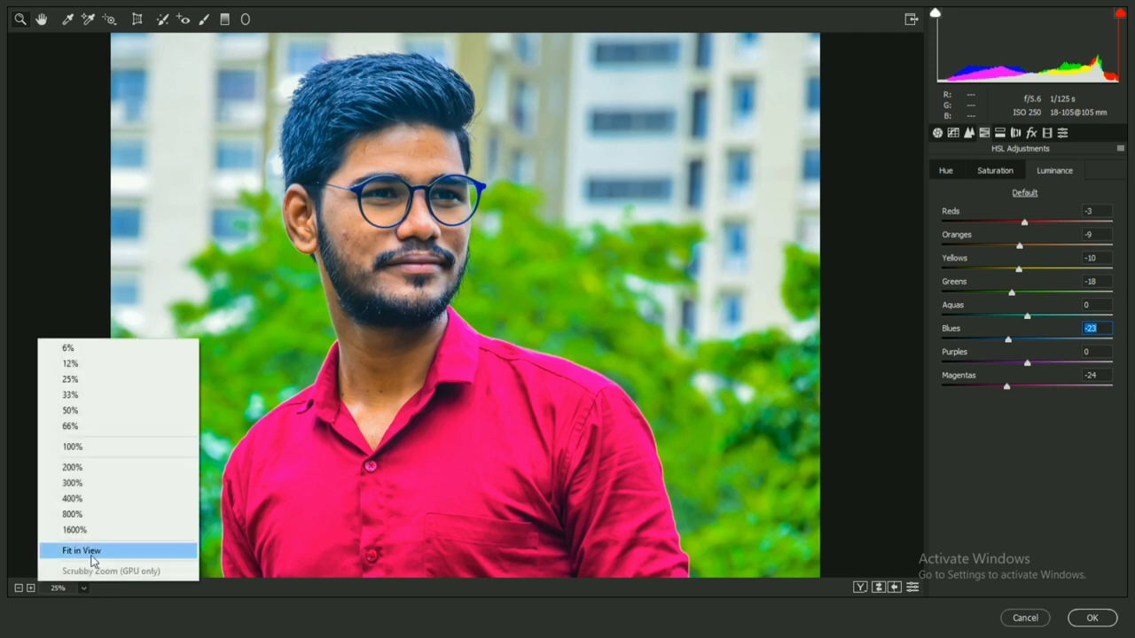
pyautogui.click(82, 551)
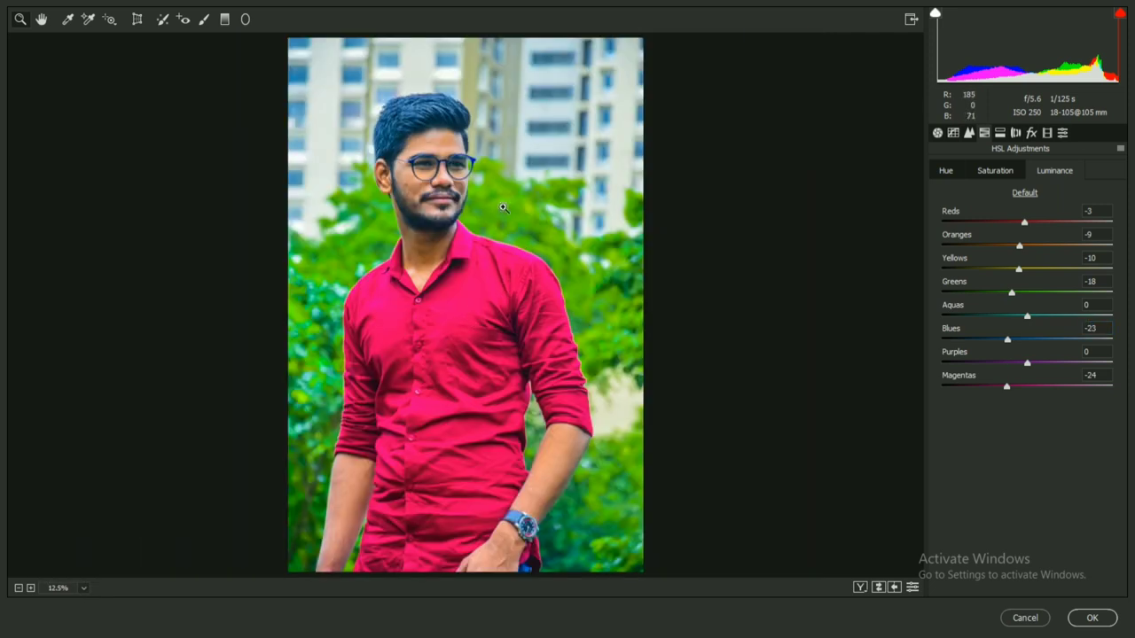
pyautogui.click(83, 588)
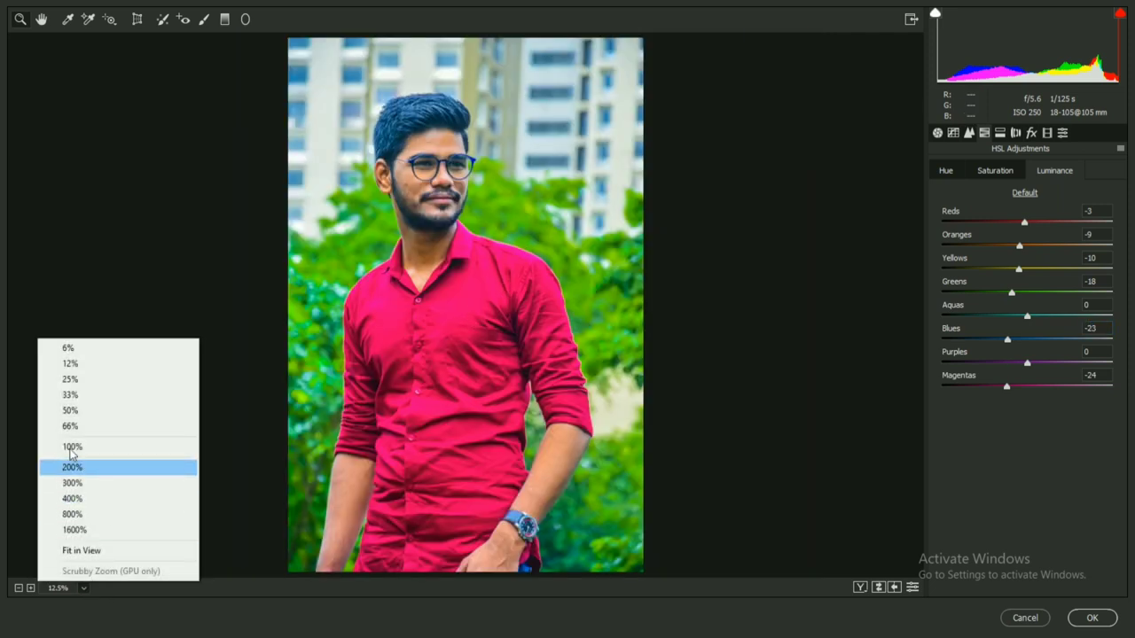
pyautogui.click(70, 379)
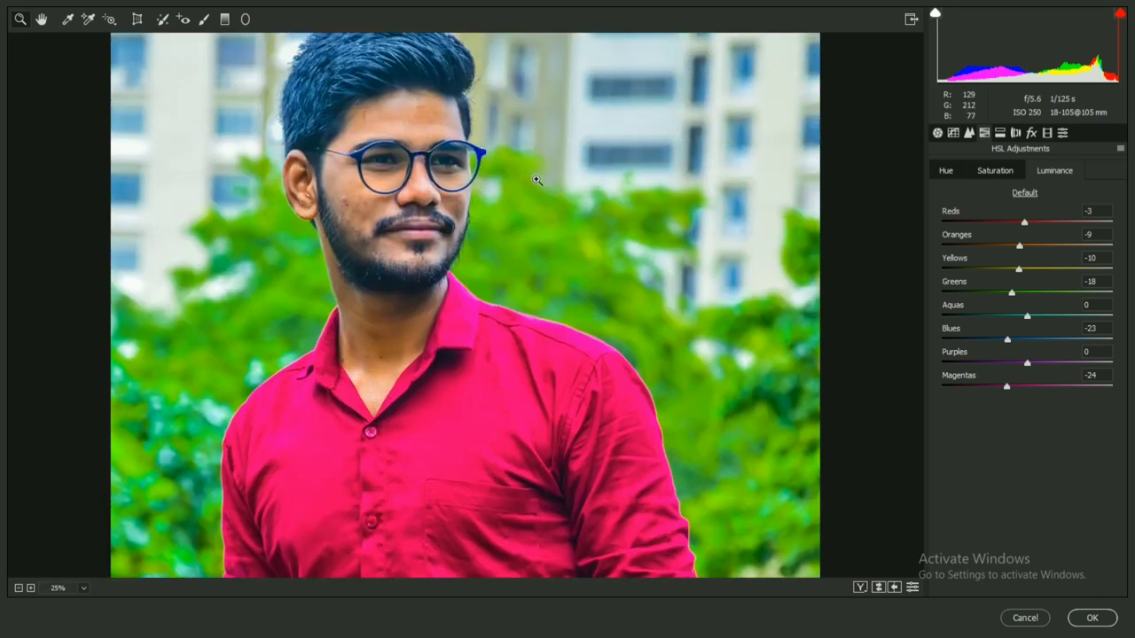
pyautogui.scroll(2, 683, 240)
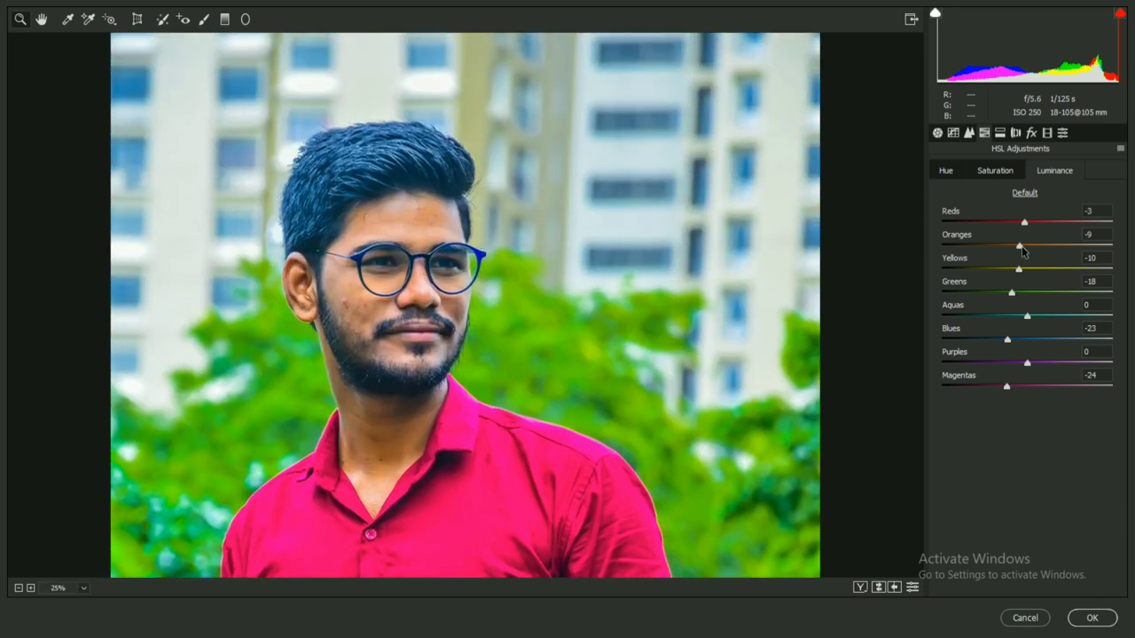
pyautogui.moveTo(1023, 248)
pyautogui.mouseDown()
pyautogui.moveTo(1034, 248)
pyautogui.moveTo(1013, 248)
pyautogui.mouseUp()
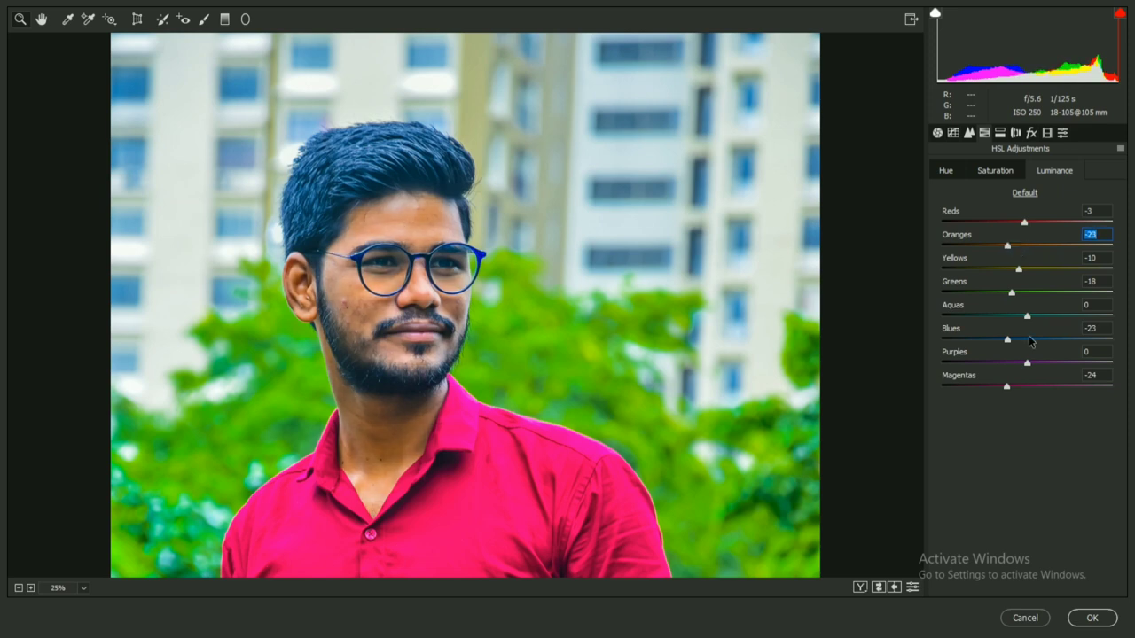
pyautogui.moveTo(1007, 340); pyautogui.dragTo(1015, 342)
pyautogui.click(996, 175)
pyautogui.moveTo(1053, 248)
pyautogui.mouseDown()
pyautogui.moveTo(1034, 251)
pyautogui.moveTo(1061, 253)
pyautogui.mouseUp()
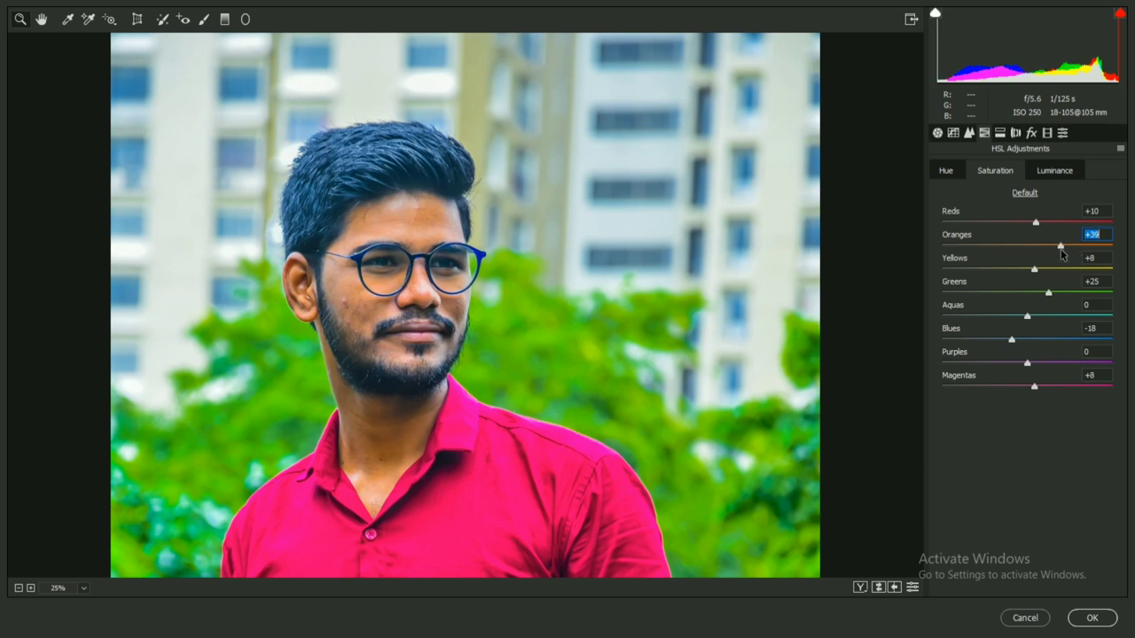
# Lighten Oranges luminance to -16 and fit the portrait in the preview
pyautogui.click(1056, 170)
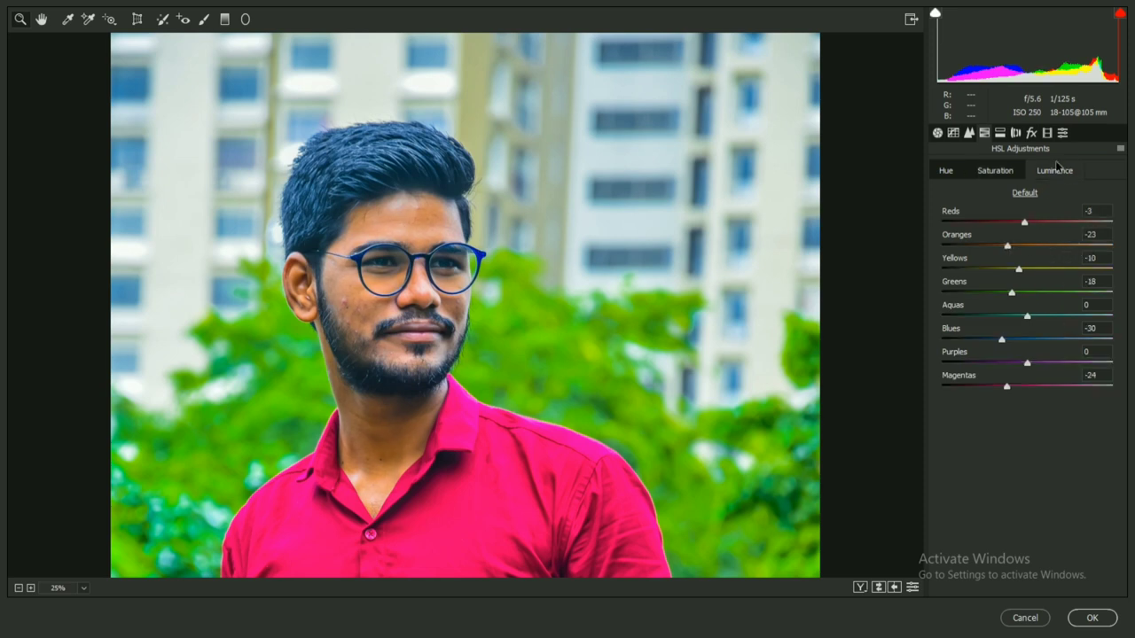
pyautogui.moveTo(1014, 249); pyautogui.dragTo(1016, 247)
pyautogui.click(1015, 133)
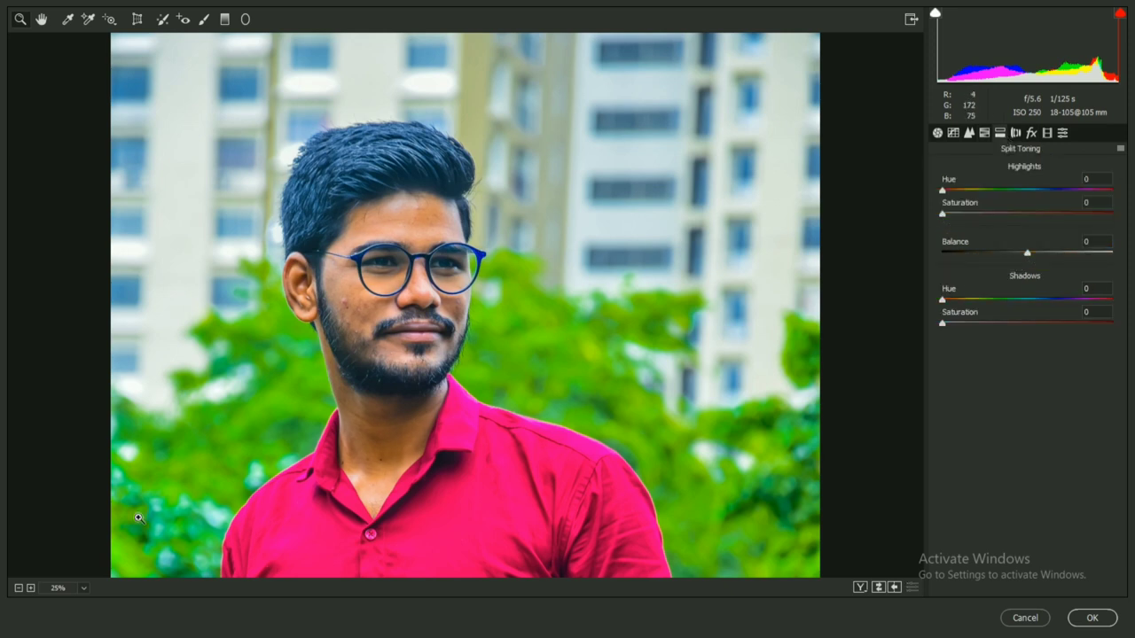
pyautogui.click(90, 590)
pyautogui.click(80, 547)
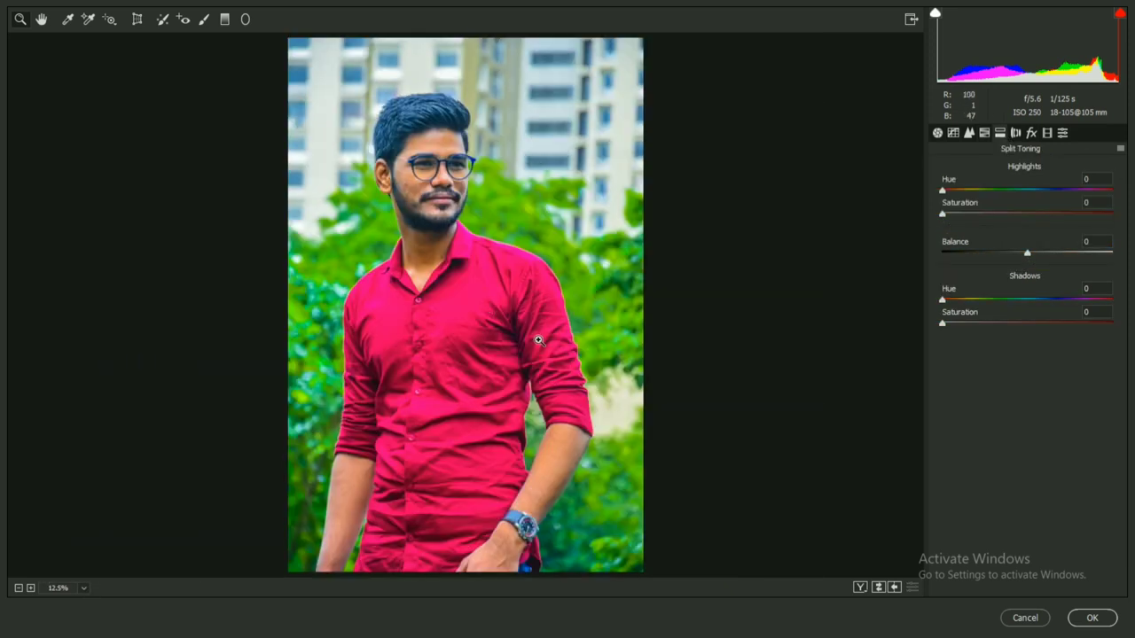
# Give split toning highlight saturation 5 and balance 0, and raise tone curve Lights to +2
pyautogui.moveTo(946, 220); pyautogui.dragTo(955, 220)
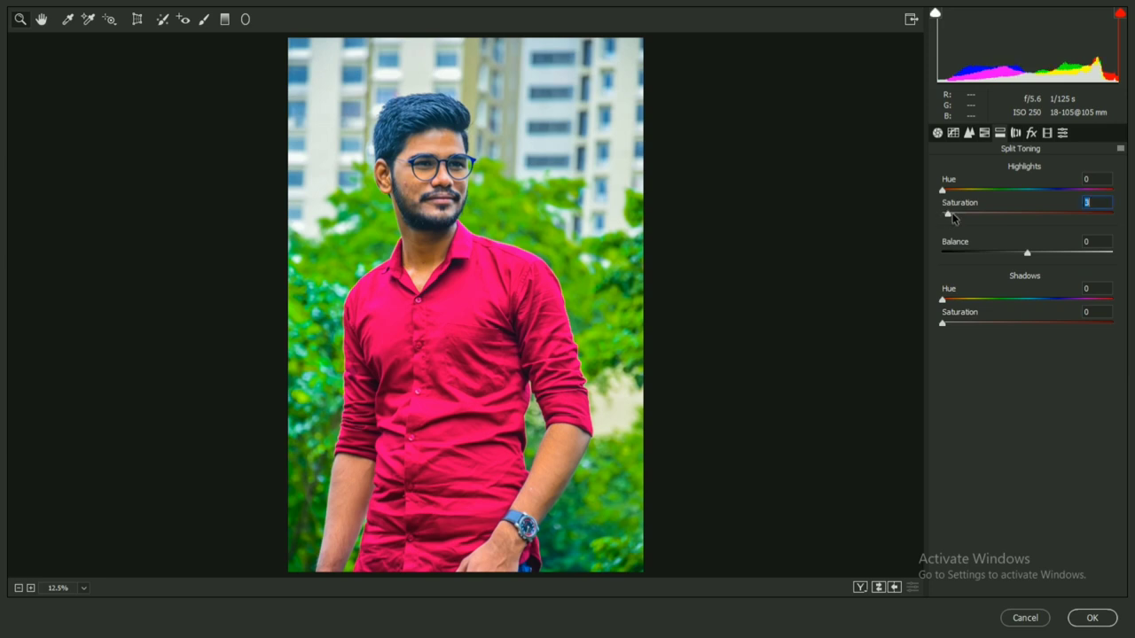
pyautogui.moveTo(1028, 256); pyautogui.dragTo(1015, 257)
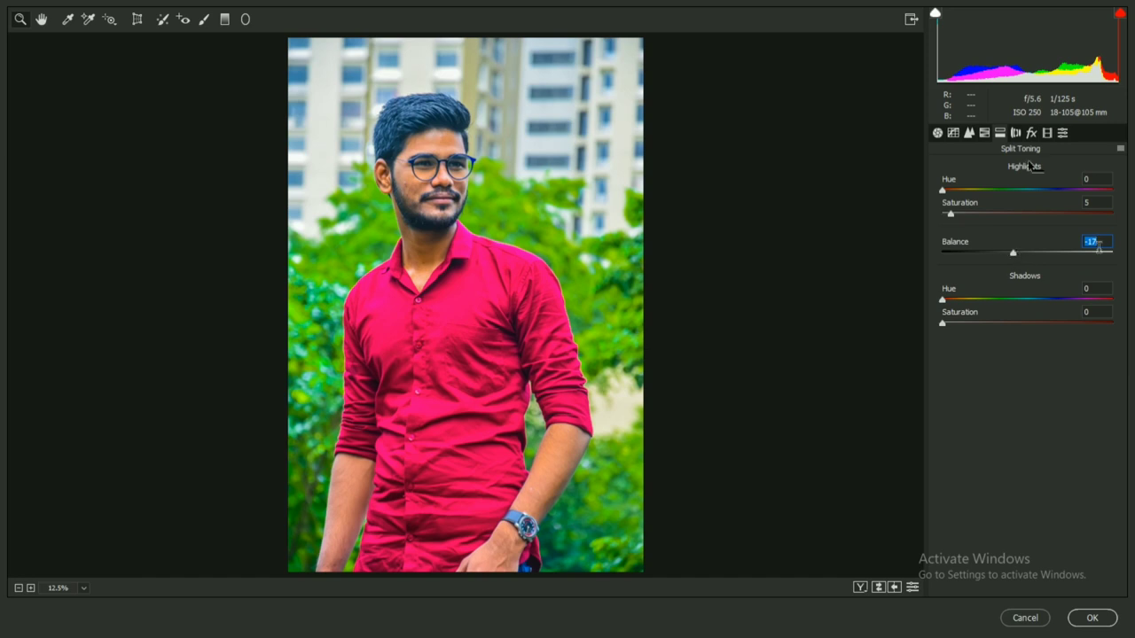
pyautogui.write('0')
pyautogui.click(968, 132)
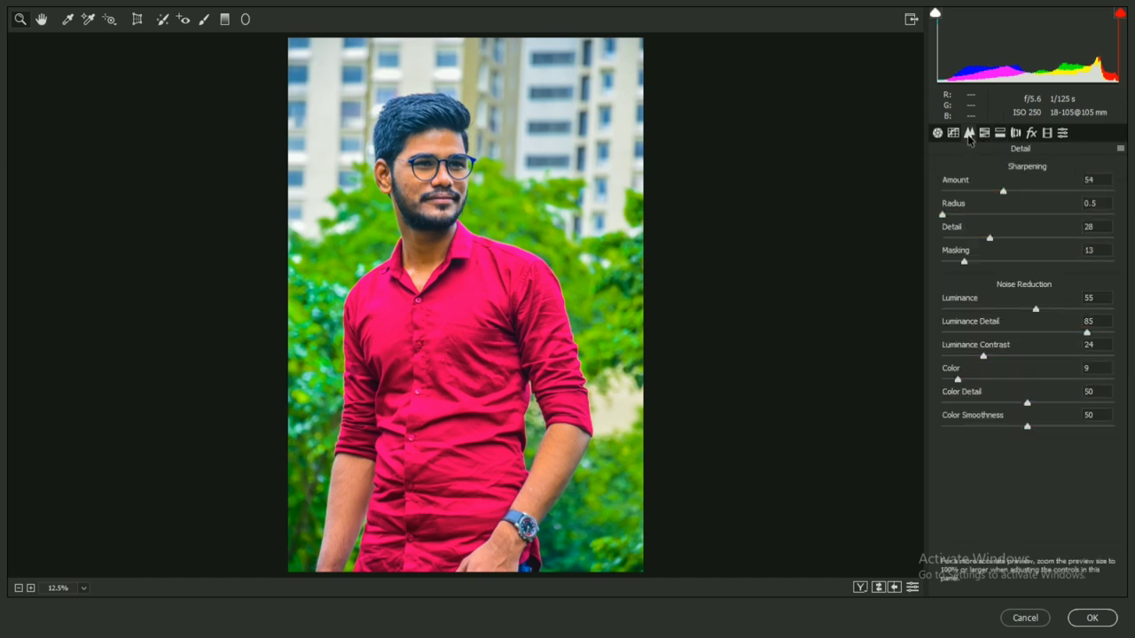
pyautogui.click(953, 133)
pyautogui.moveTo(1021, 423); pyautogui.dragTo(1047, 401)
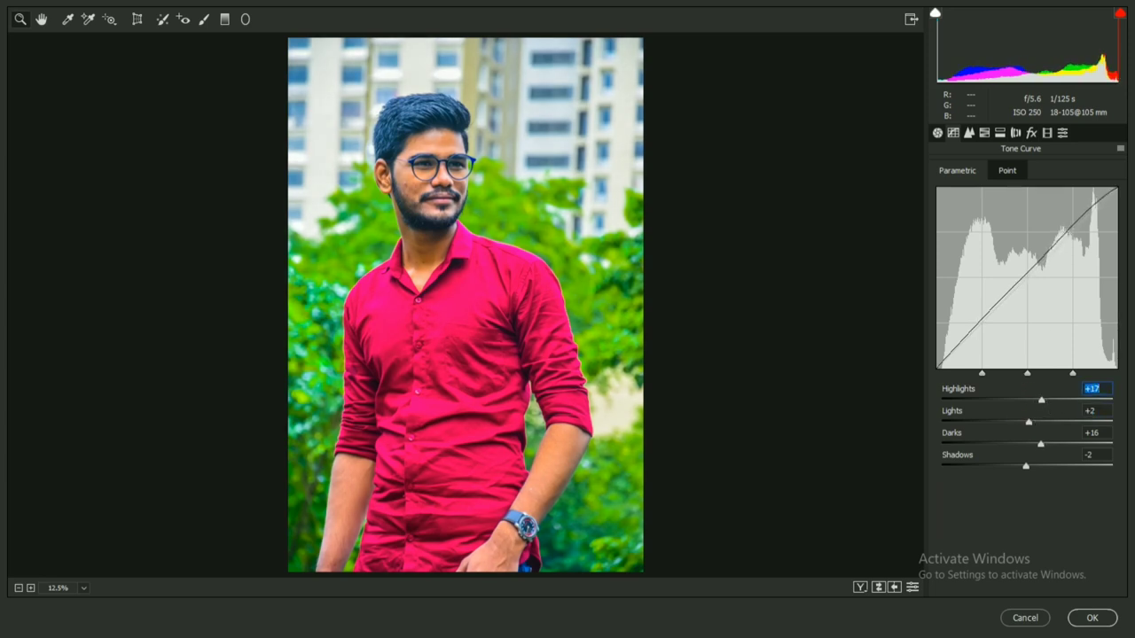
# Lower Oranges HSL saturation to +19 and raise Oranges luminance to +7
pyautogui.click(984, 132)
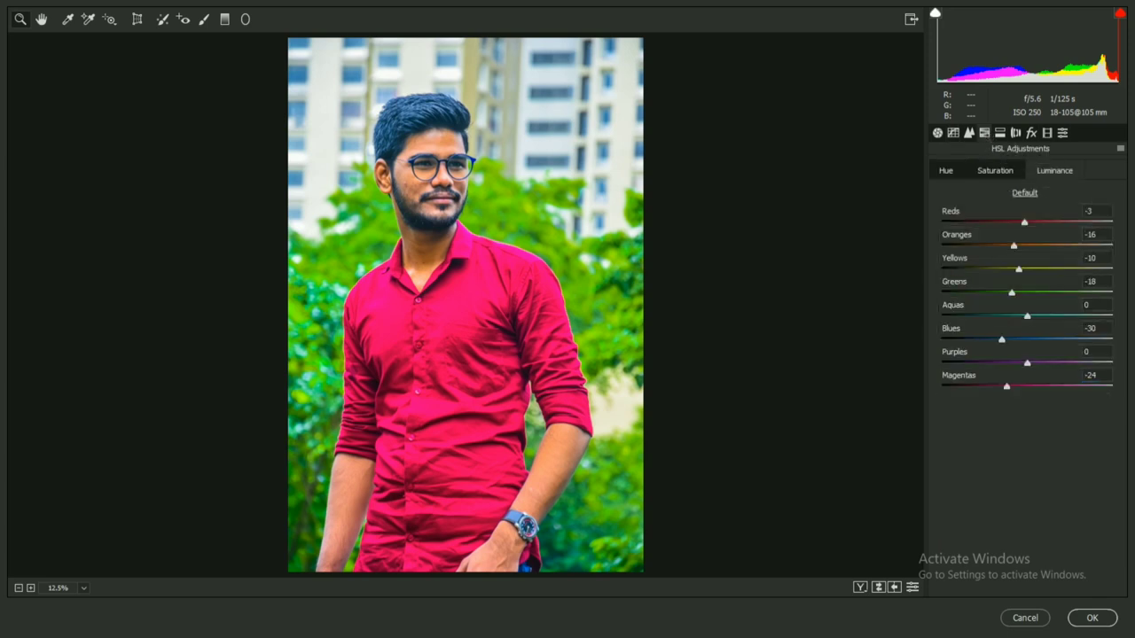
pyautogui.click(996, 175)
pyautogui.moveTo(1064, 249); pyautogui.dragTo(1045, 248)
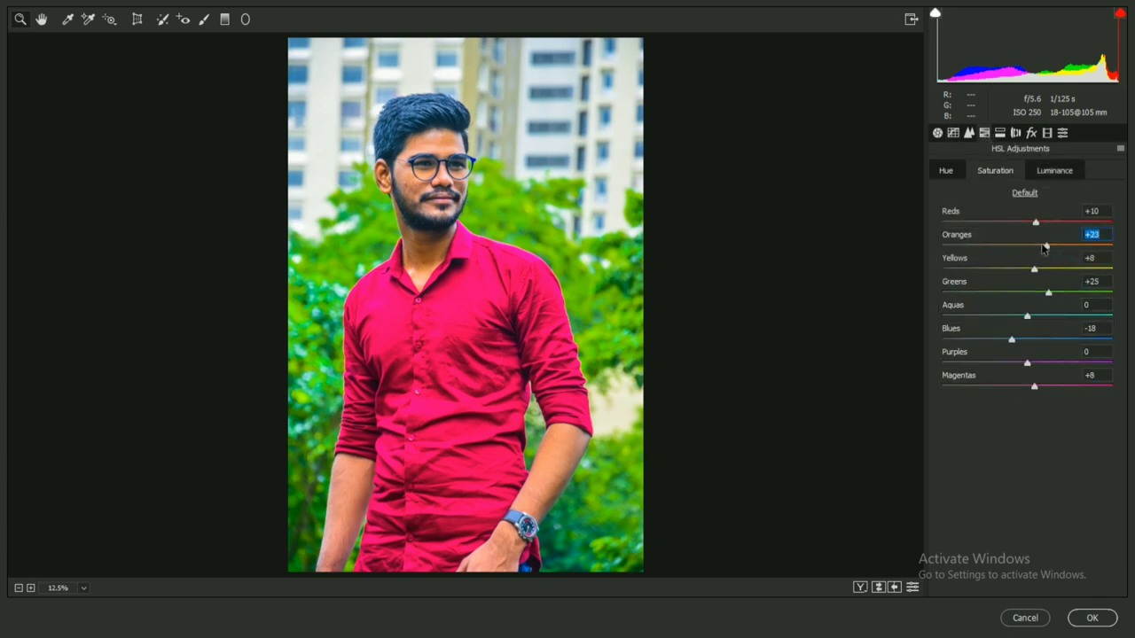
pyautogui.click(1051, 172)
pyautogui.moveTo(1033, 250)
pyautogui.mouseDown()
pyautogui.moveTo(1042, 252)
pyautogui.moveTo(1030, 251)
pyautogui.mouseUp()
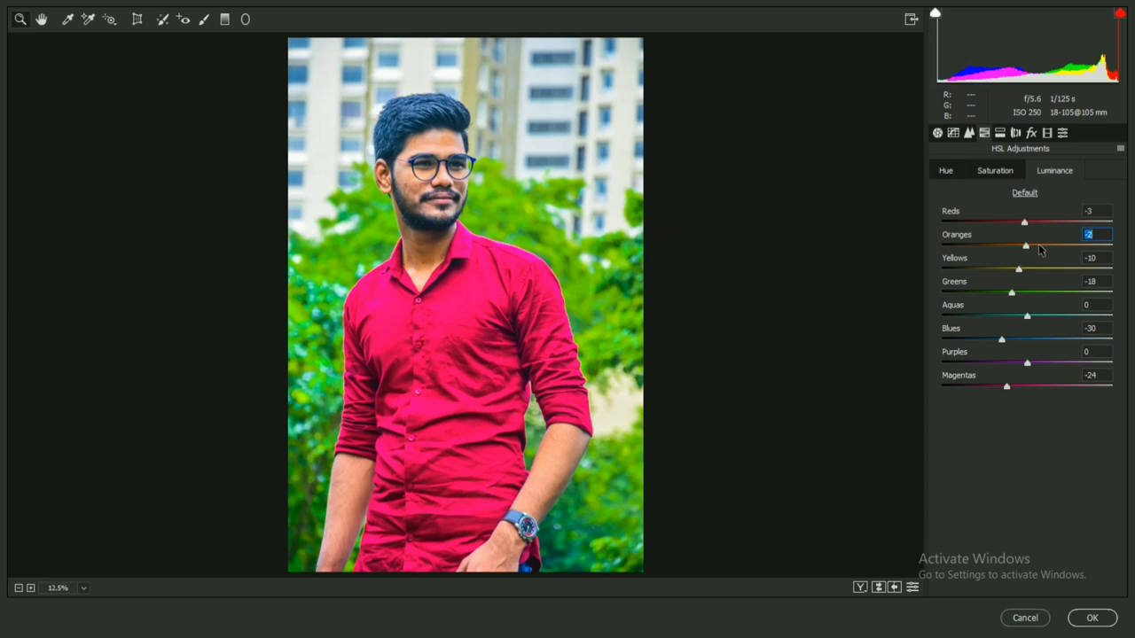
pyautogui.moveTo(1026, 245); pyautogui.dragTo(1034, 247)
pyautogui.click(951, 132)
# Add Texture, then set Whites -83, Highlights -100, Contrast +46 and Blacks -1 at 25% zoom
pyautogui.click(938, 132)
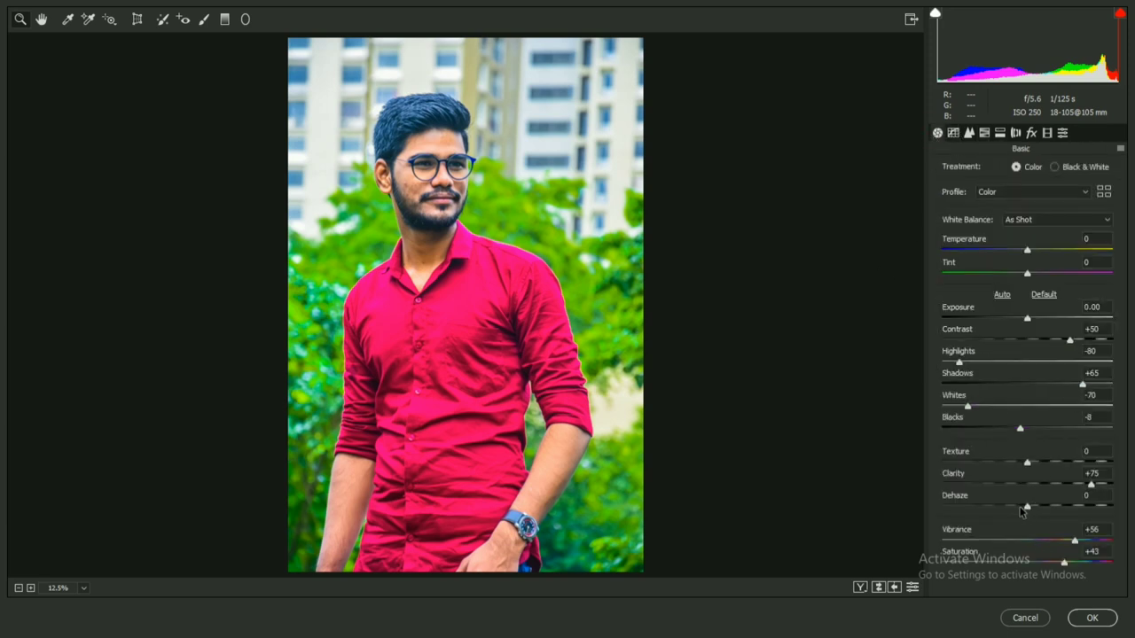
pyautogui.moveTo(1031, 468)
pyautogui.mouseDown()
pyautogui.moveTo(1067, 467)
pyautogui.moveTo(1050, 464)
pyautogui.mouseUp()
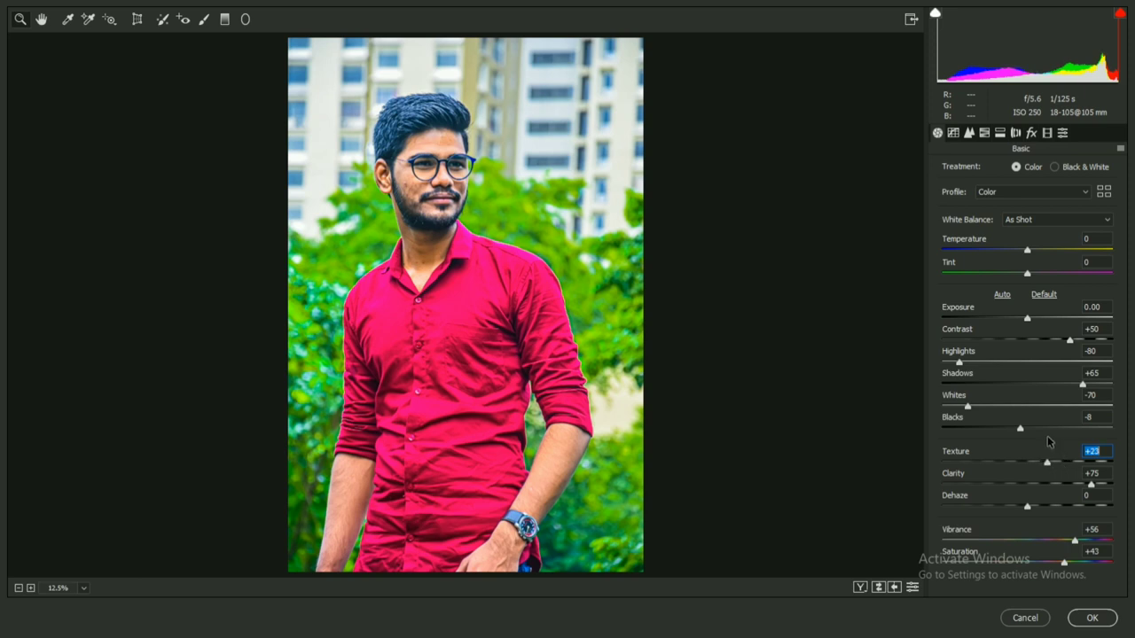
pyautogui.click(85, 589)
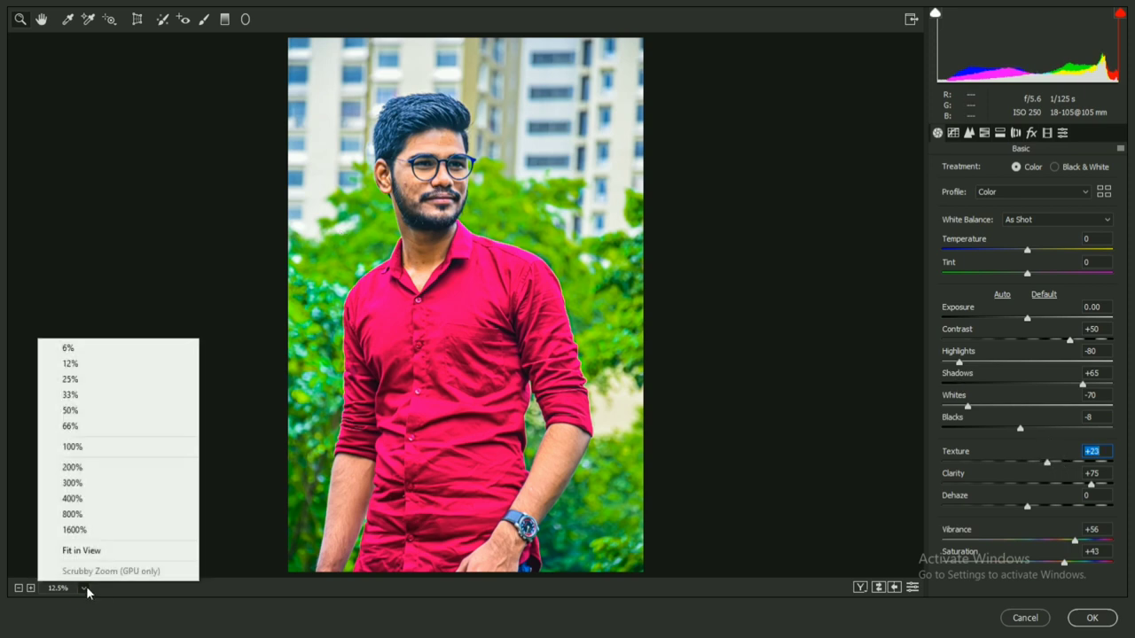
pyautogui.click(92, 387)
pyautogui.scroll(5, 532, 221)
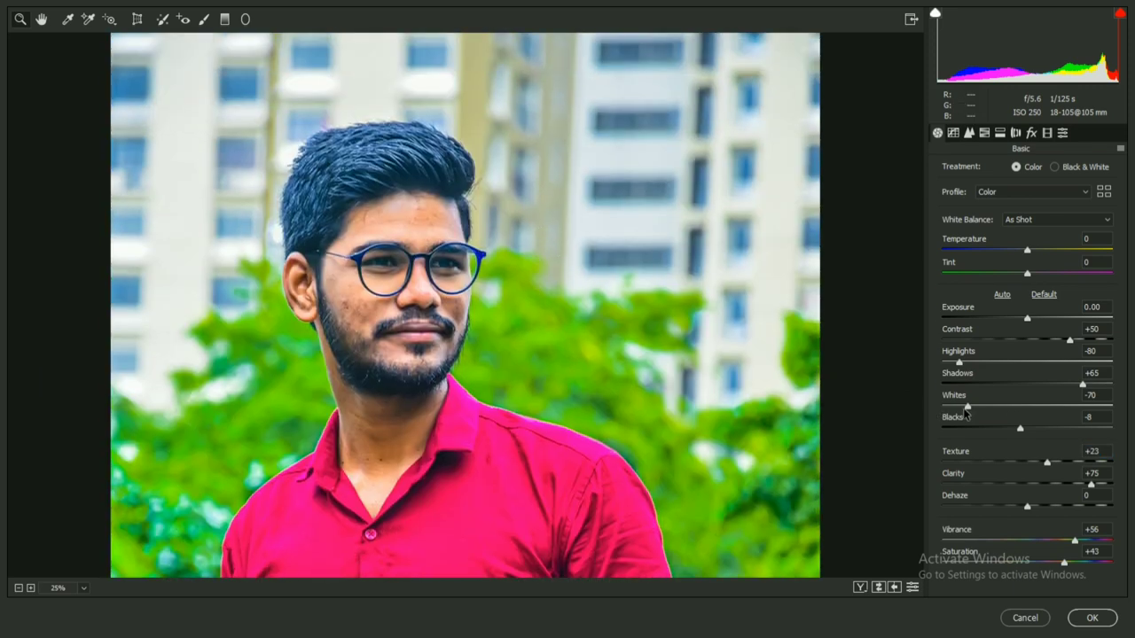
pyautogui.moveTo(968, 406); pyautogui.dragTo(957, 407)
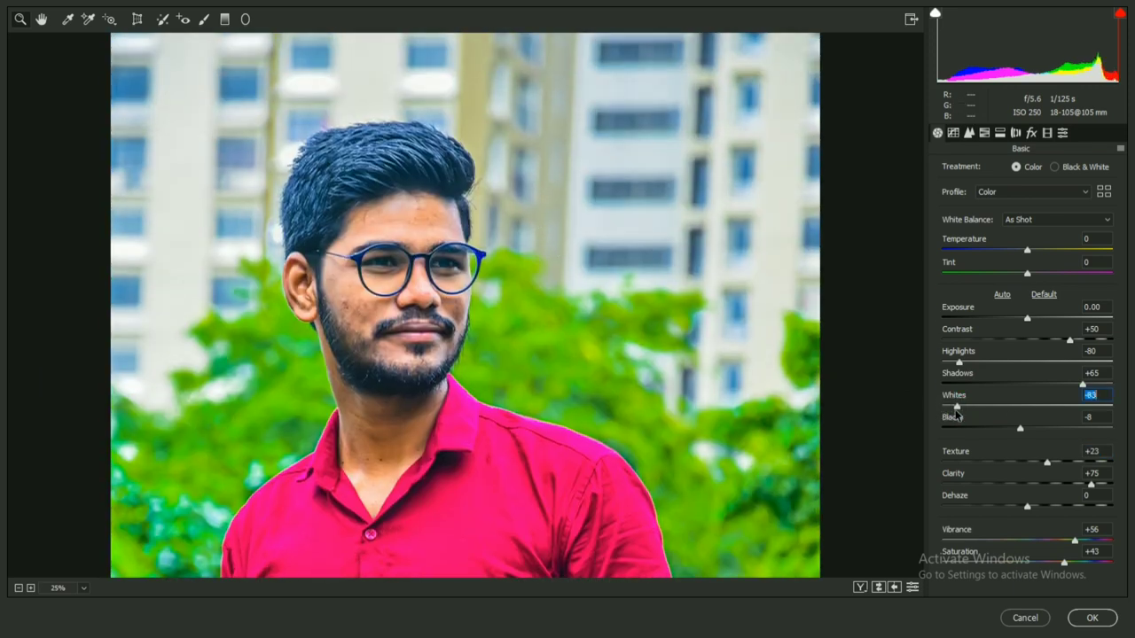
pyautogui.moveTo(958, 363)
pyautogui.mouseDown()
pyautogui.moveTo(979, 373)
pyautogui.moveTo(937, 373)
pyautogui.mouseUp()
pyautogui.moveTo(1070, 339)
pyautogui.mouseDown()
pyautogui.moveTo(1057, 349)
pyautogui.moveTo(1070, 350)
pyautogui.mouseUp()
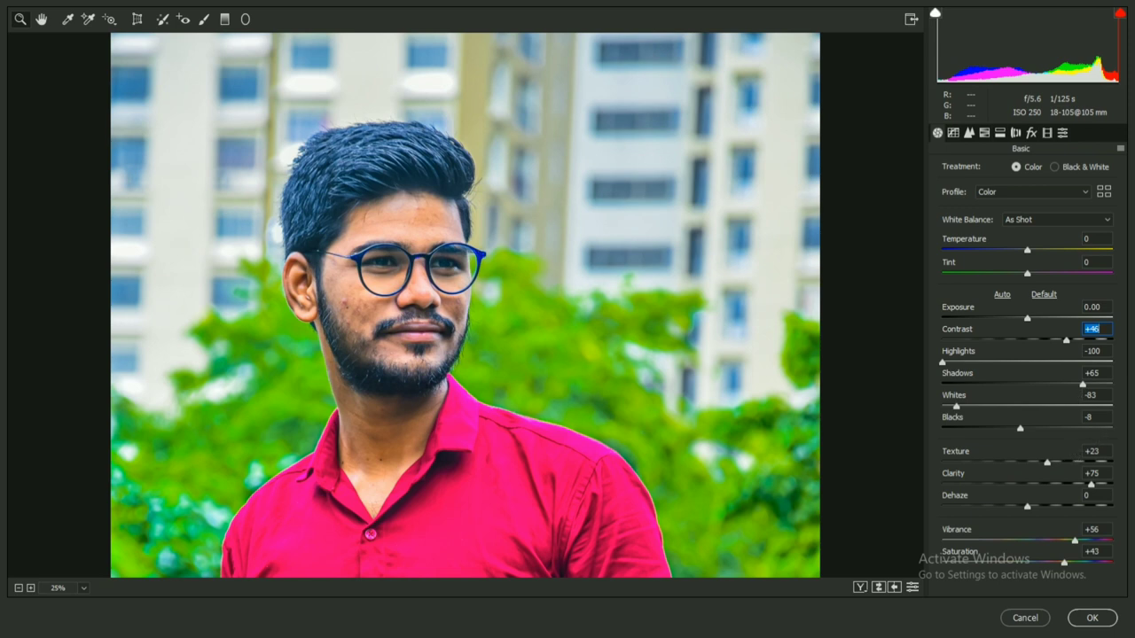
pyautogui.moveTo(1019, 429)
pyautogui.mouseDown()
pyautogui.moveTo(1038, 430)
pyautogui.moveTo(1028, 432)
pyautogui.mouseUp()
# Set Exposure +0.15, Texture +13, Saturation +48, and apply the Camera Raw grade
pyautogui.click(84, 588)
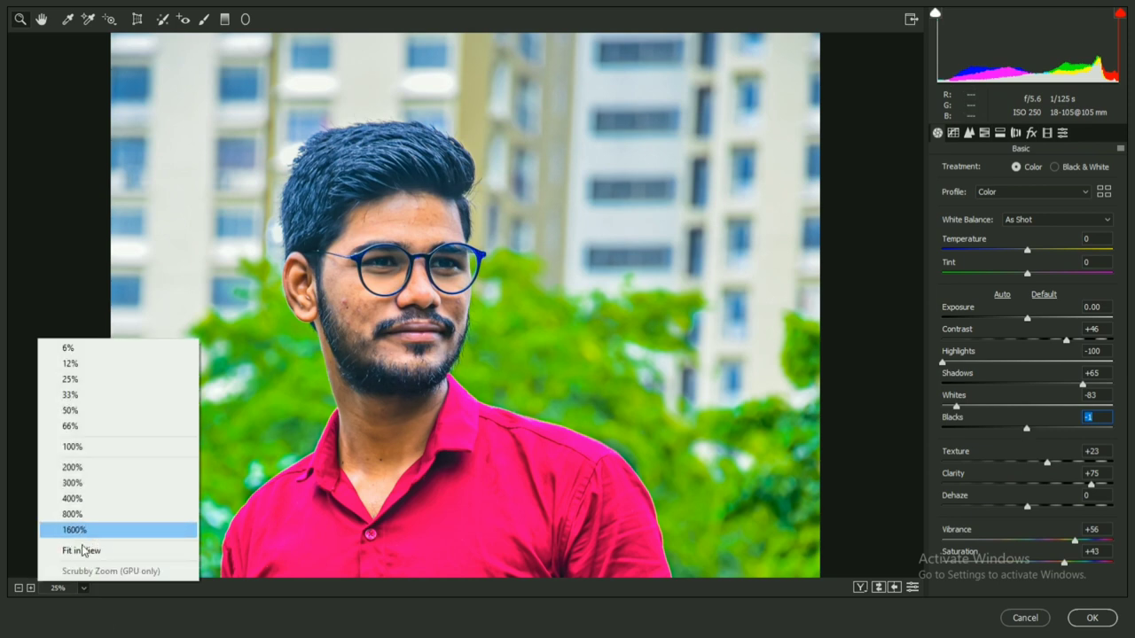
pyautogui.click(84, 551)
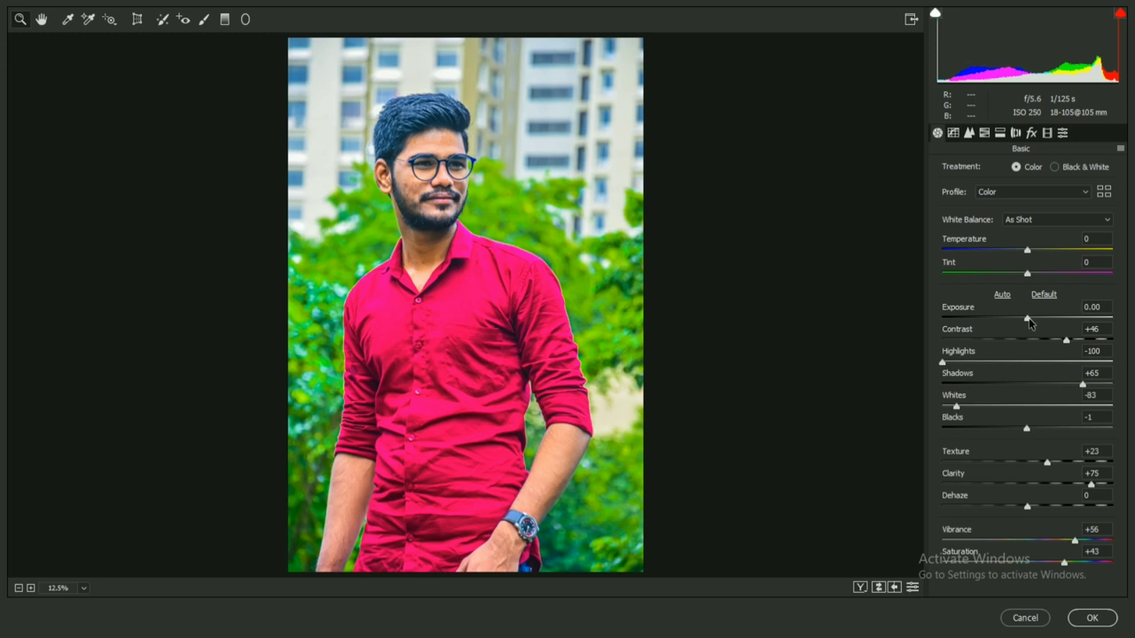
pyautogui.moveTo(1027, 318); pyautogui.dragTo(1033, 324)
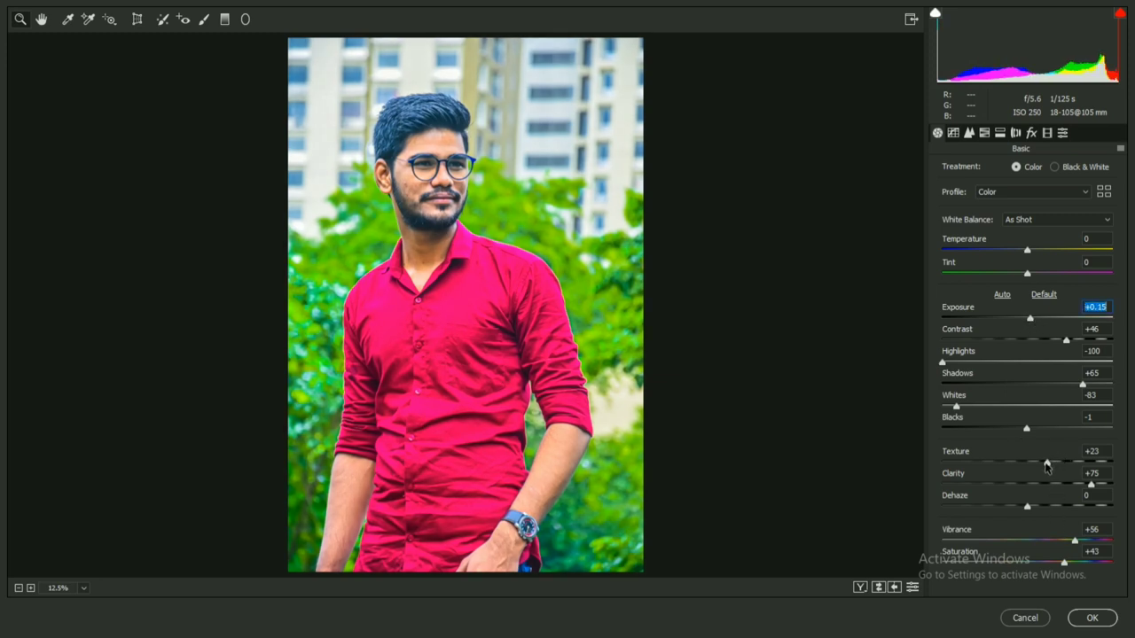
pyautogui.moveTo(1047, 465); pyautogui.dragTo(1039, 464)
pyautogui.moveTo(1064, 562); pyautogui.dragTo(1069, 562)
pyautogui.click(1095, 620)
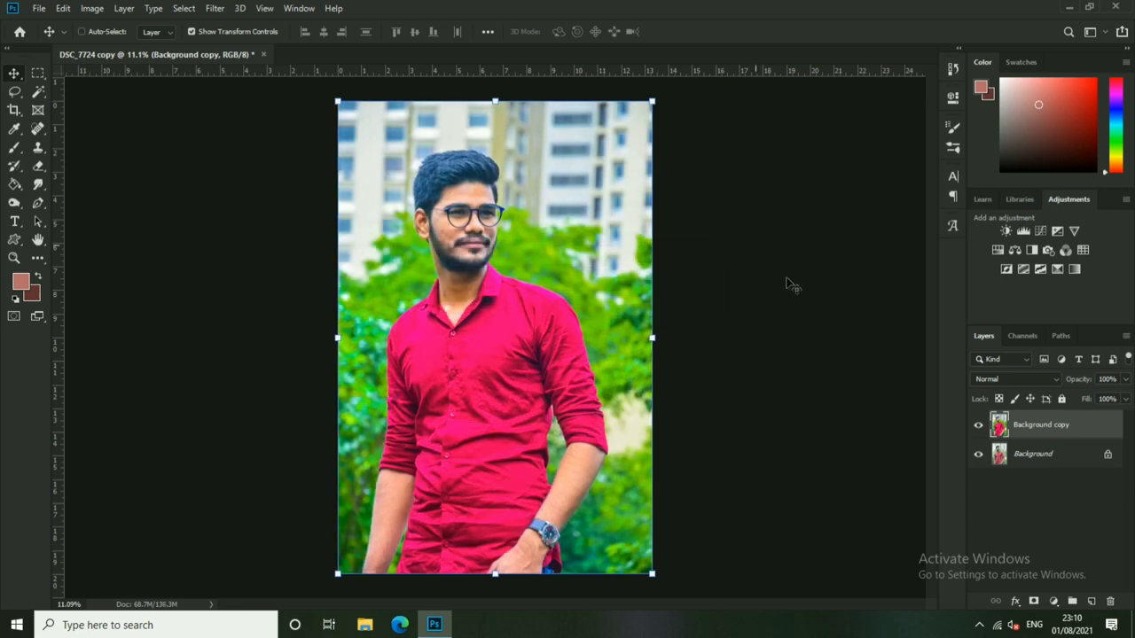
# Compare the Camera Raw grade with the original by toggling the Background copy layer's visibility twice
pyautogui.click(1055, 466)
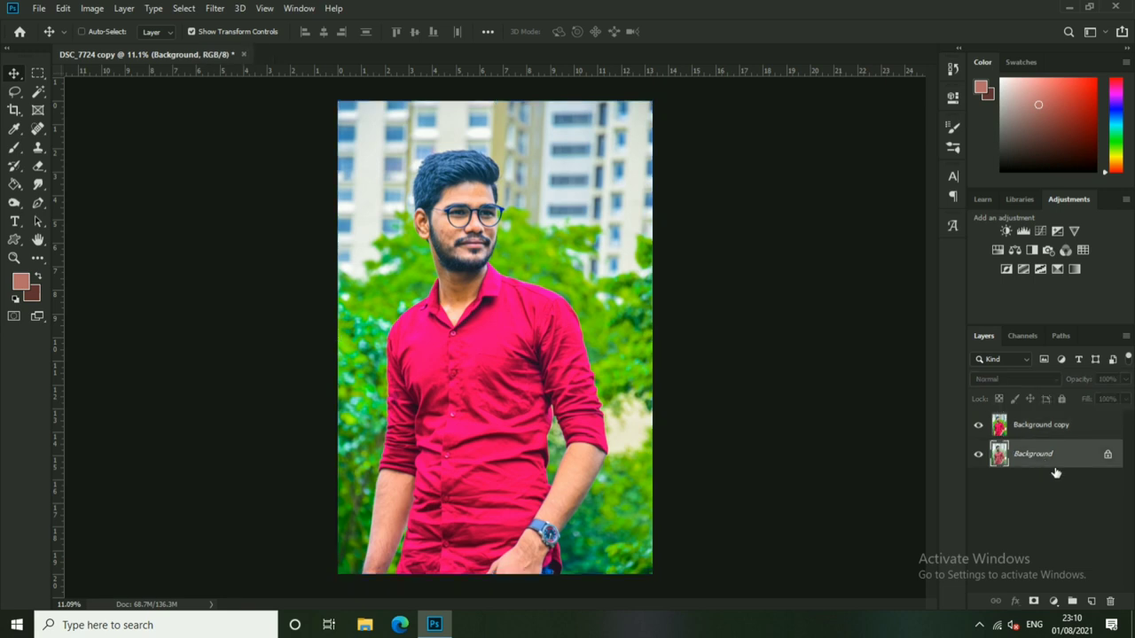
pyautogui.click(979, 428)
pyautogui.click(979, 428)
pyautogui.click(979, 427)
pyautogui.click(979, 428)
pyautogui.click(92, 8)
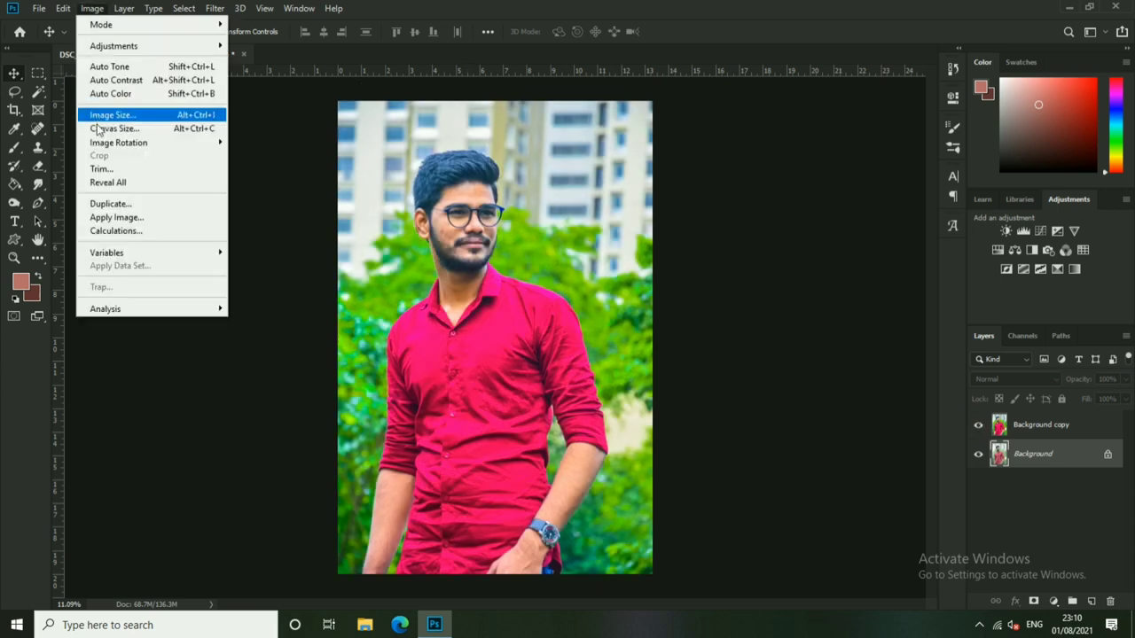
# Duplicate the image as DSC_7724 copy 2, float both documents, and hide the duplicate's Background copy layer
pyautogui.click(110, 204)
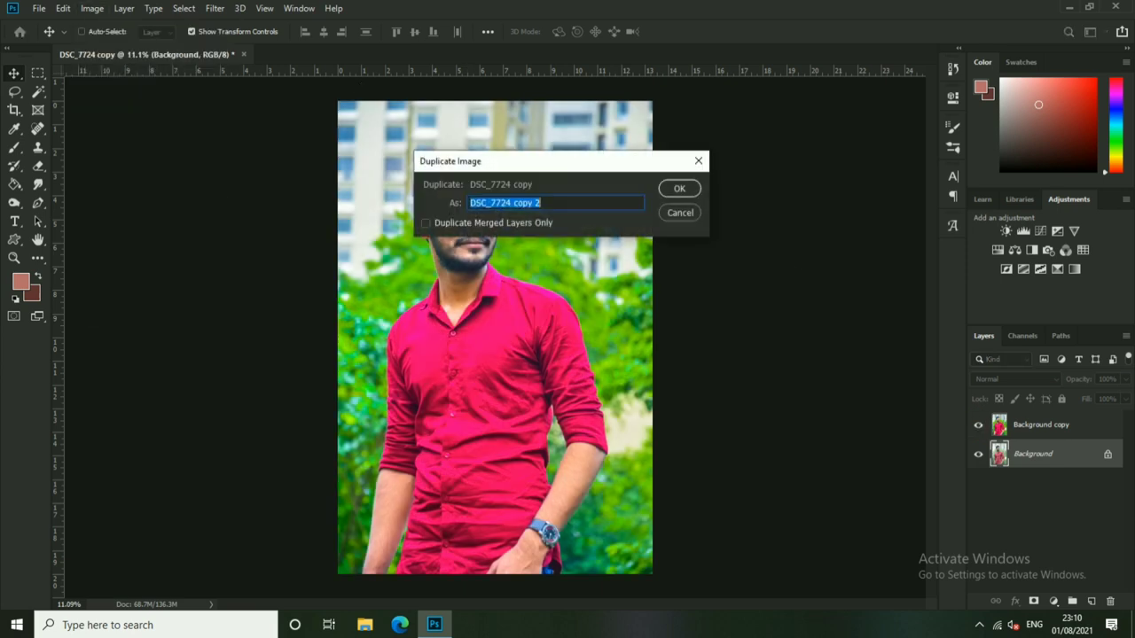
pyautogui.click(661, 188)
pyautogui.moveTo(224, 57); pyautogui.dragTo(216, 71)
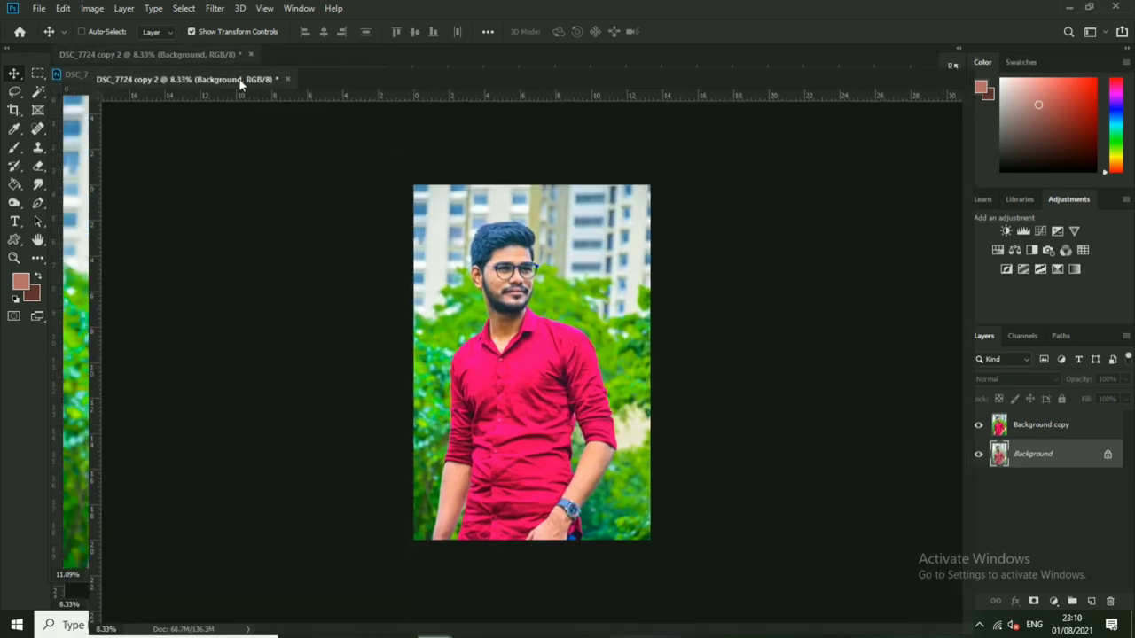
pyautogui.moveTo(142, 54); pyautogui.dragTo(535, 112)
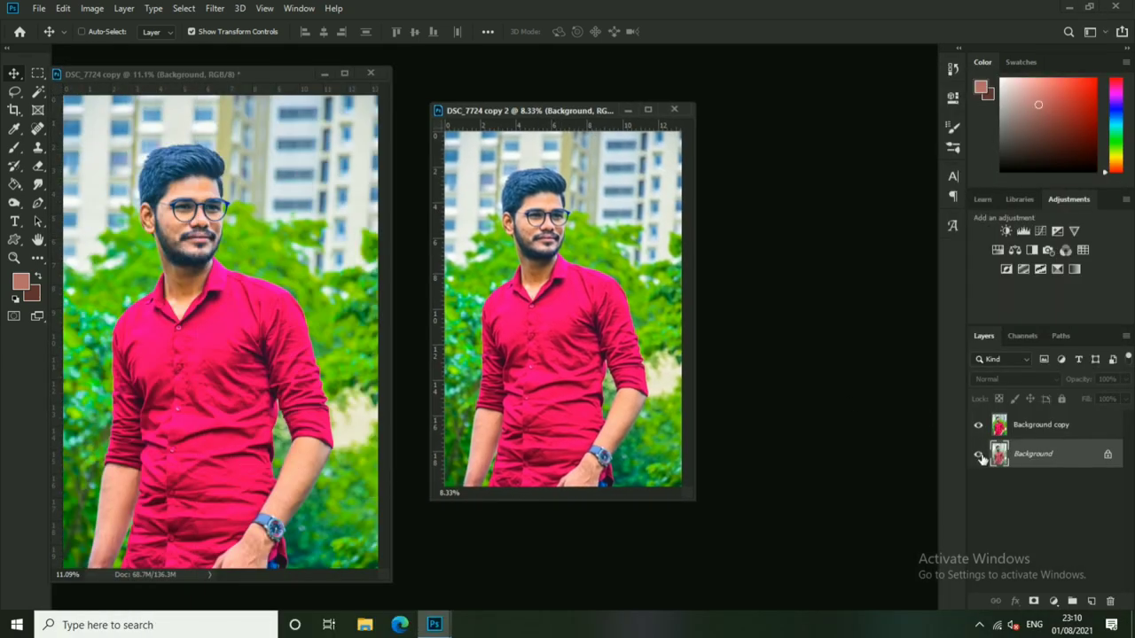
pyautogui.click(979, 426)
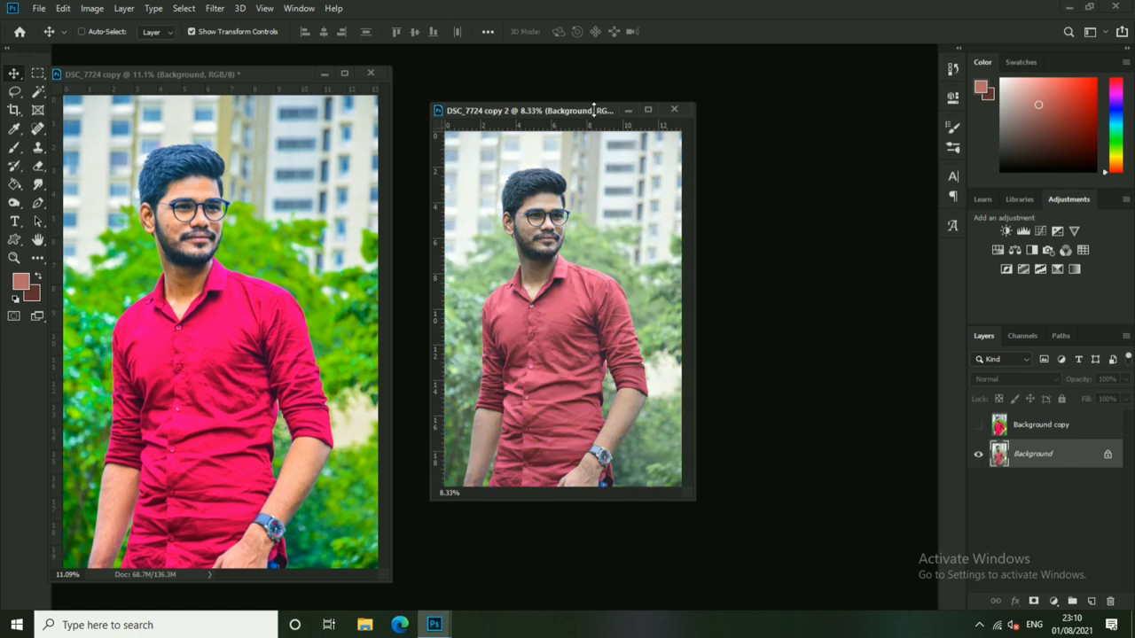
# Enlarge the duplicate's floating window to show more of the ungraded photo
pyautogui.moveTo(595, 108); pyautogui.dragTo(598, 60)
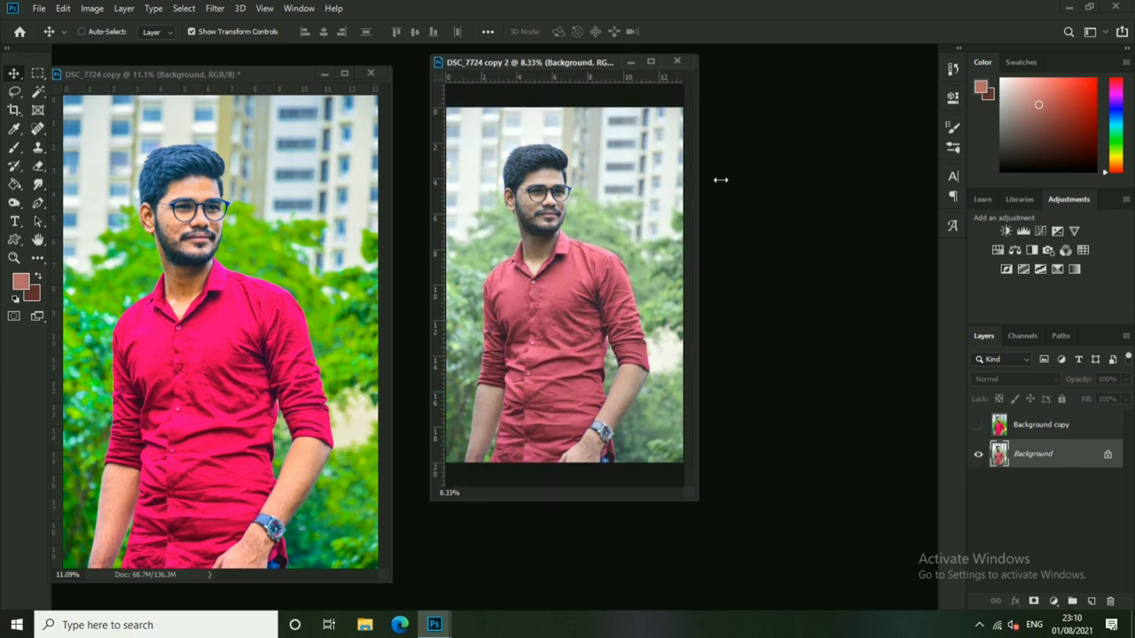
pyautogui.moveTo(721, 180); pyautogui.dragTo(864, 205)
pyautogui.moveTo(636, 502); pyautogui.dragTo(646, 595)
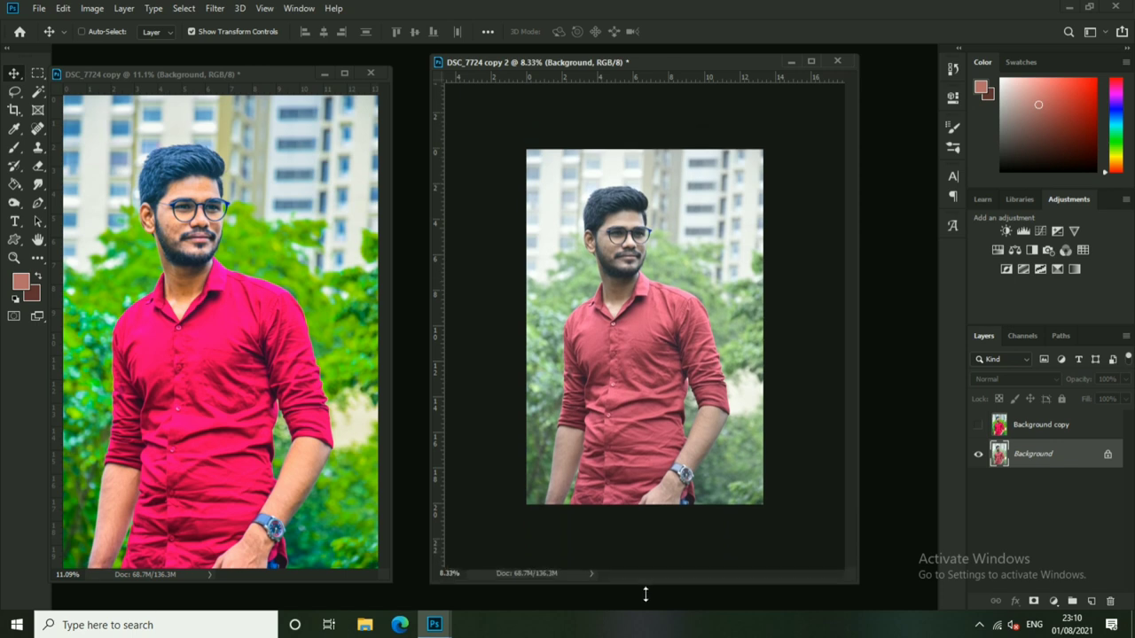
pyautogui.keyDown('alt'); pyautogui.scroll(1, 667, 306); pyautogui.keyUp('alt')
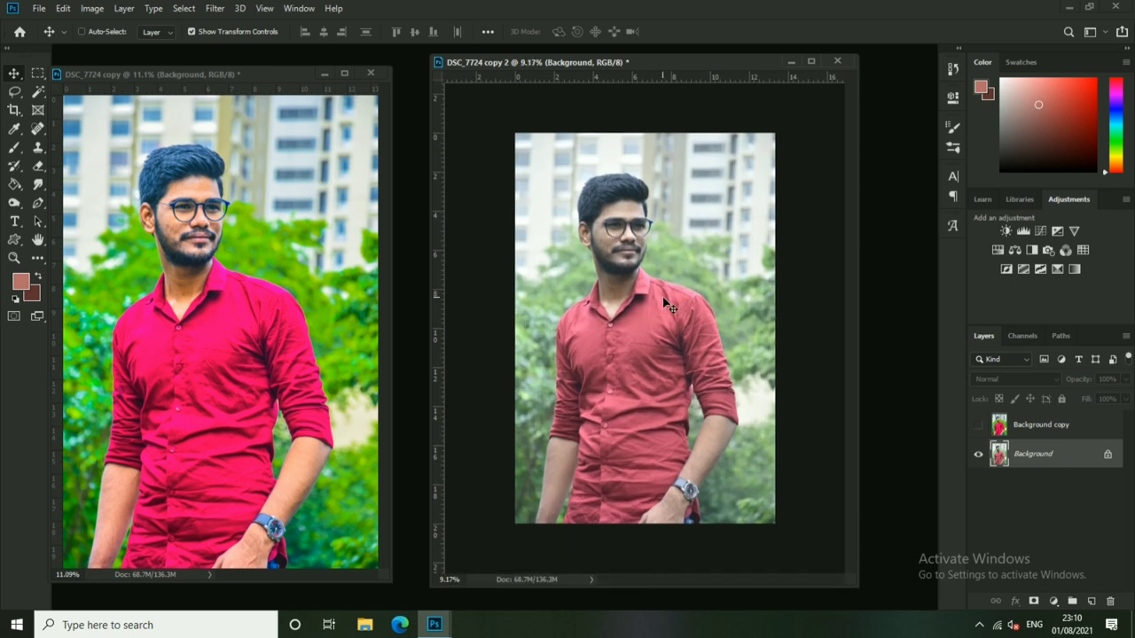
pyautogui.keyDown('alt'); pyautogui.scroll(1, 663, 300); pyautogui.keyUp('alt')
pyautogui.keyDown('alt'); pyautogui.scroll(1, 680, 215); pyautogui.keyUp('alt')
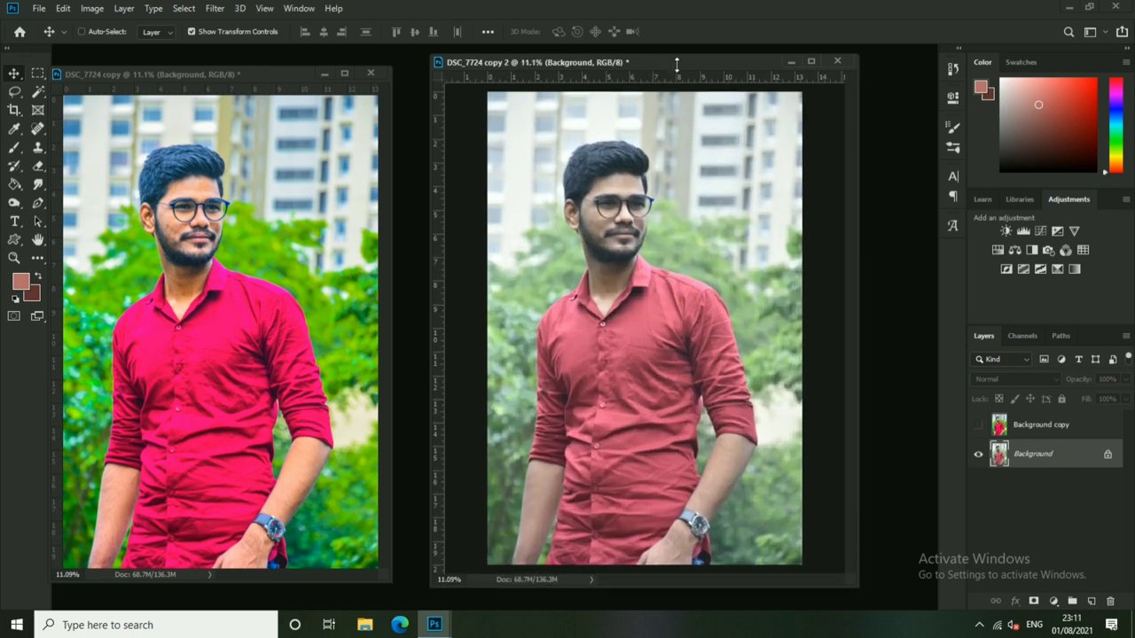
# Arrange the graded and original windows side by side, narrowing the duplicate to fit
pyautogui.moveTo(689, 67); pyautogui.dragTo(727, 74)
pyautogui.moveTo(276, 74); pyautogui.dragTo(336, 65)
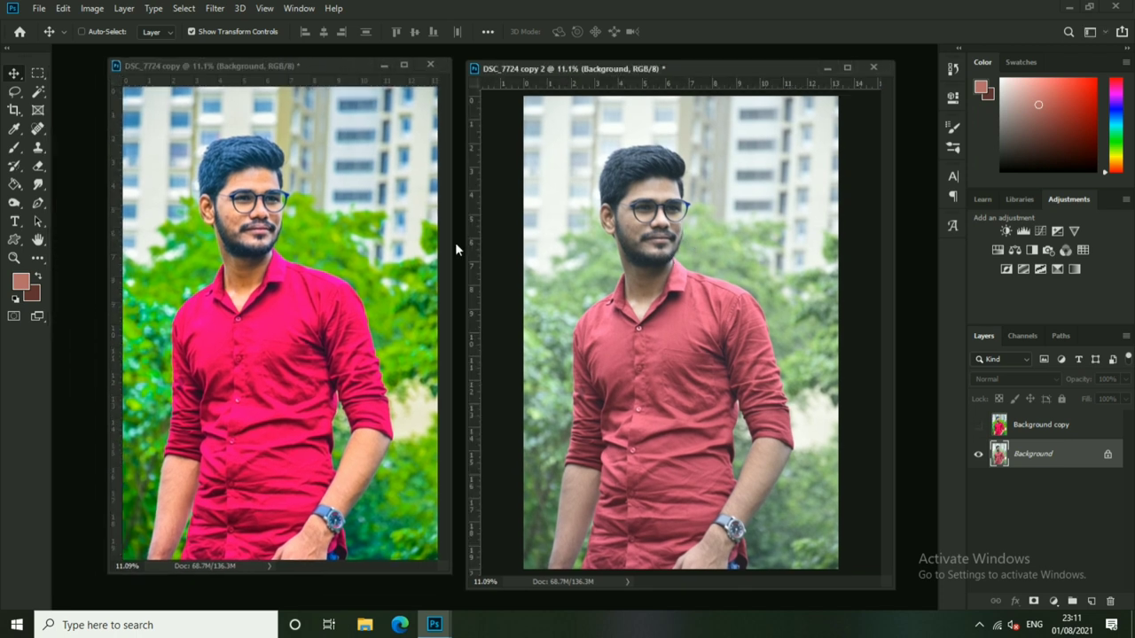
pyautogui.moveTo(469, 246); pyautogui.dragTo(546, 259)
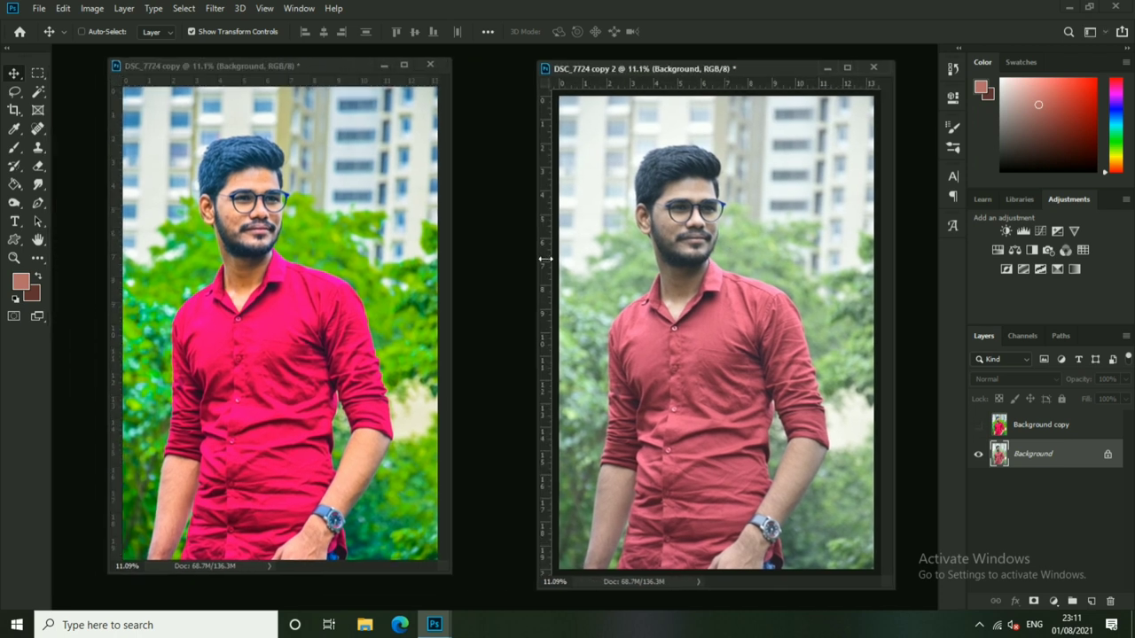
pyautogui.moveTo(719, 71); pyautogui.dragTo(662, 68)
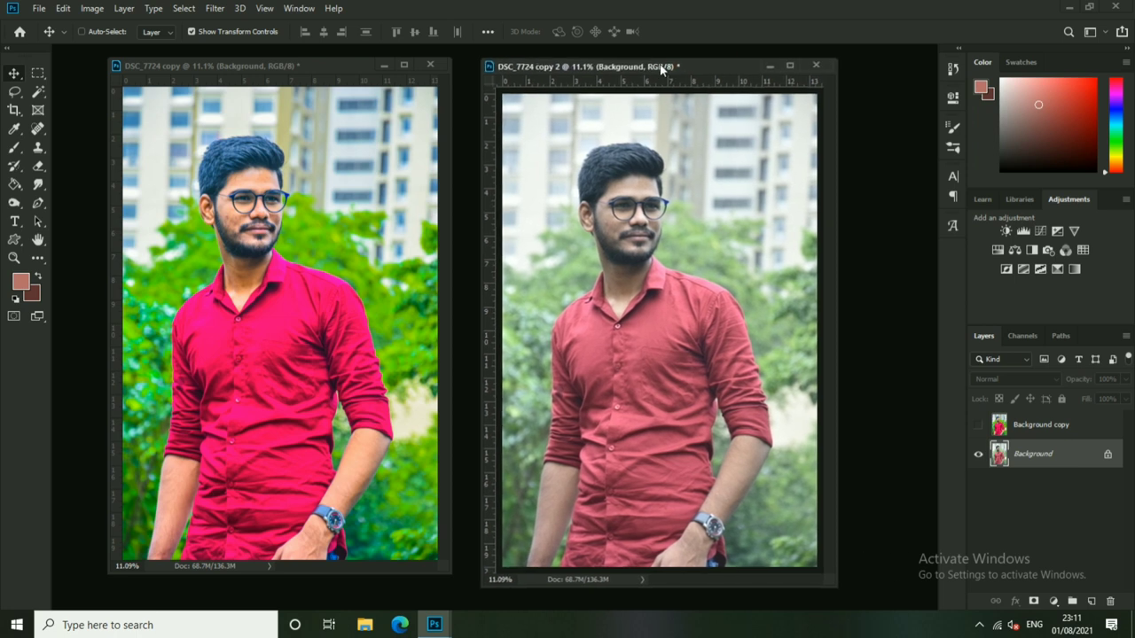
pyautogui.scroll(-1, 319, 186)
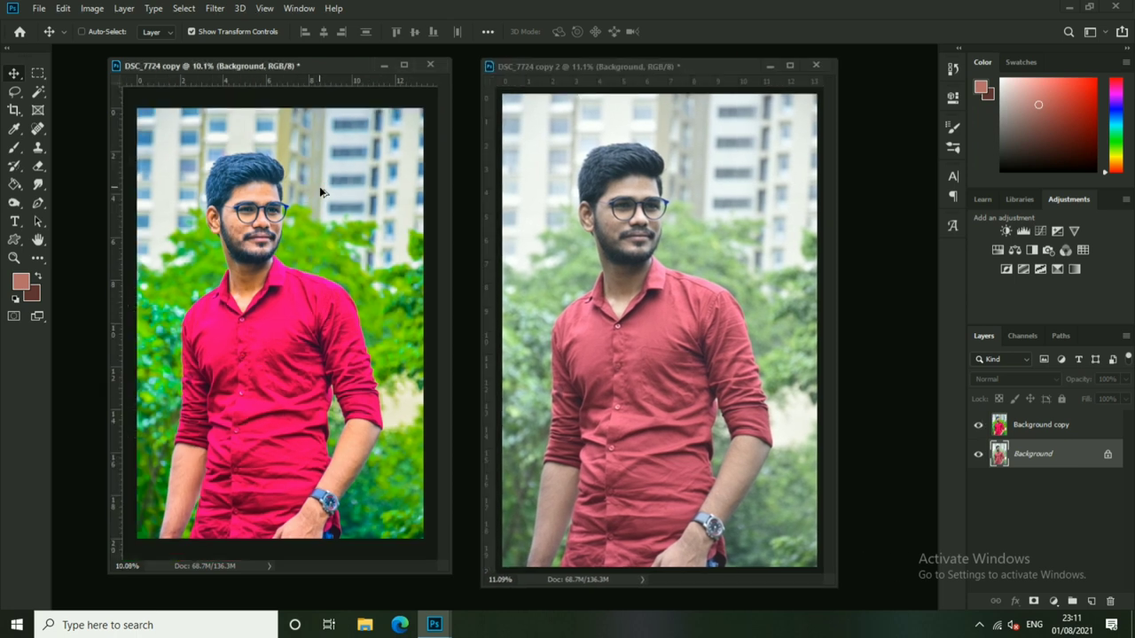
pyautogui.click(603, 230)
pyautogui.scroll(-1, 603, 231)
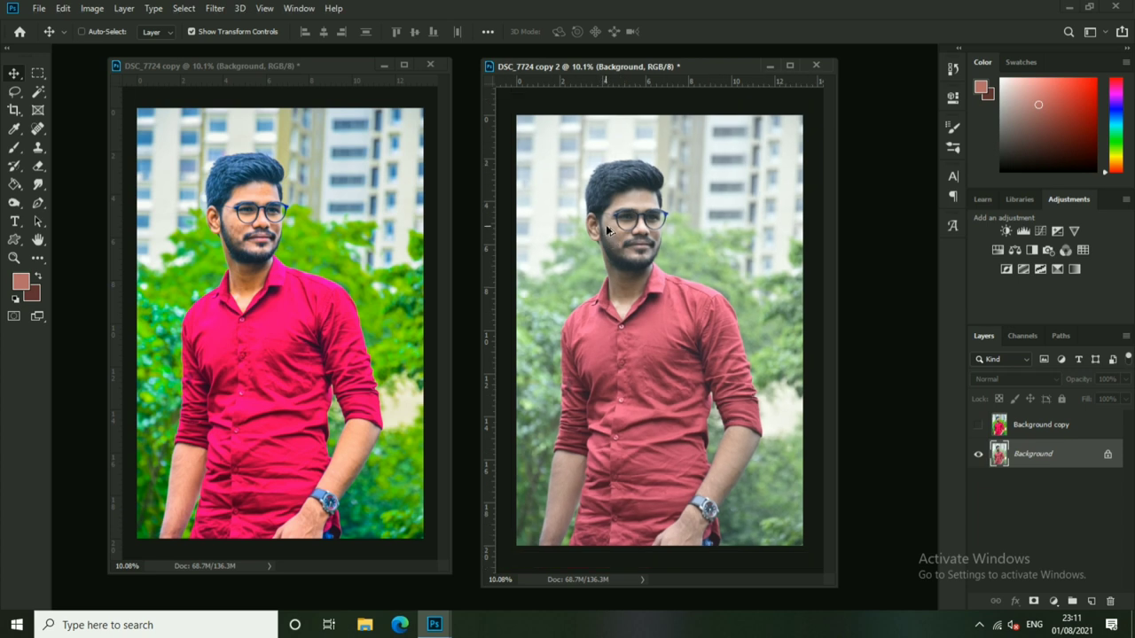